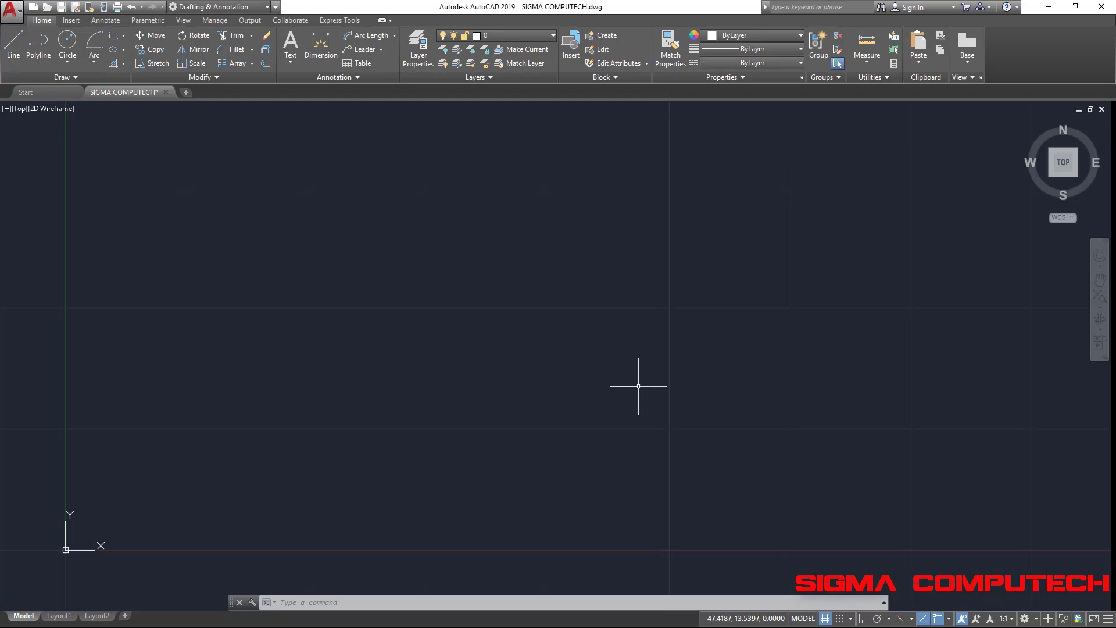
# Step: Start the CIRCLE command with the alias C
pyautogui.write('c')
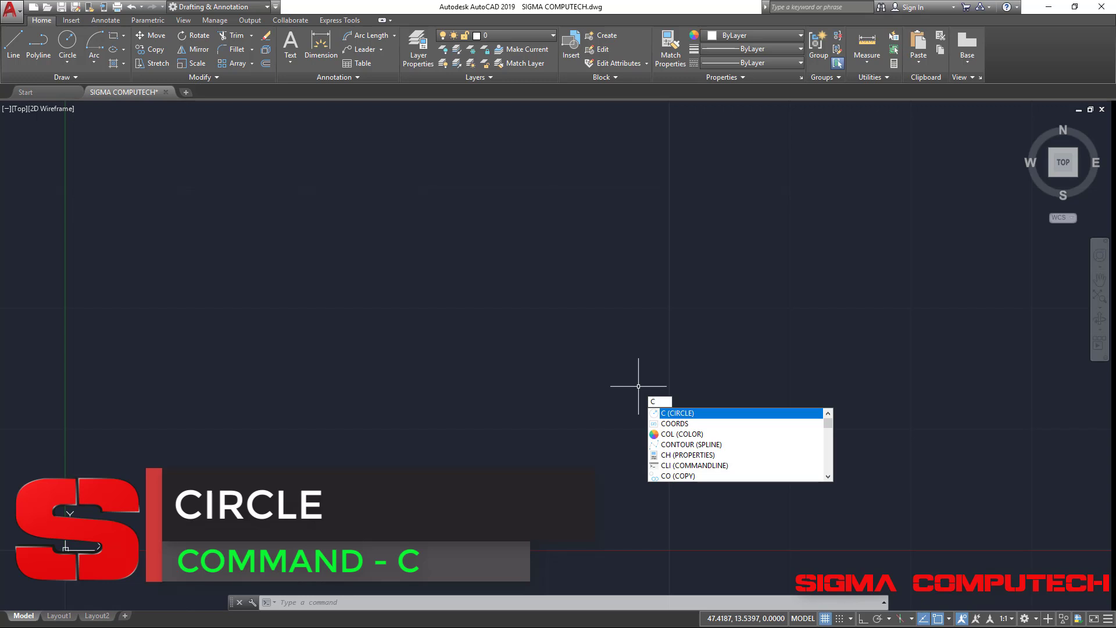
pyautogui.press('Return')
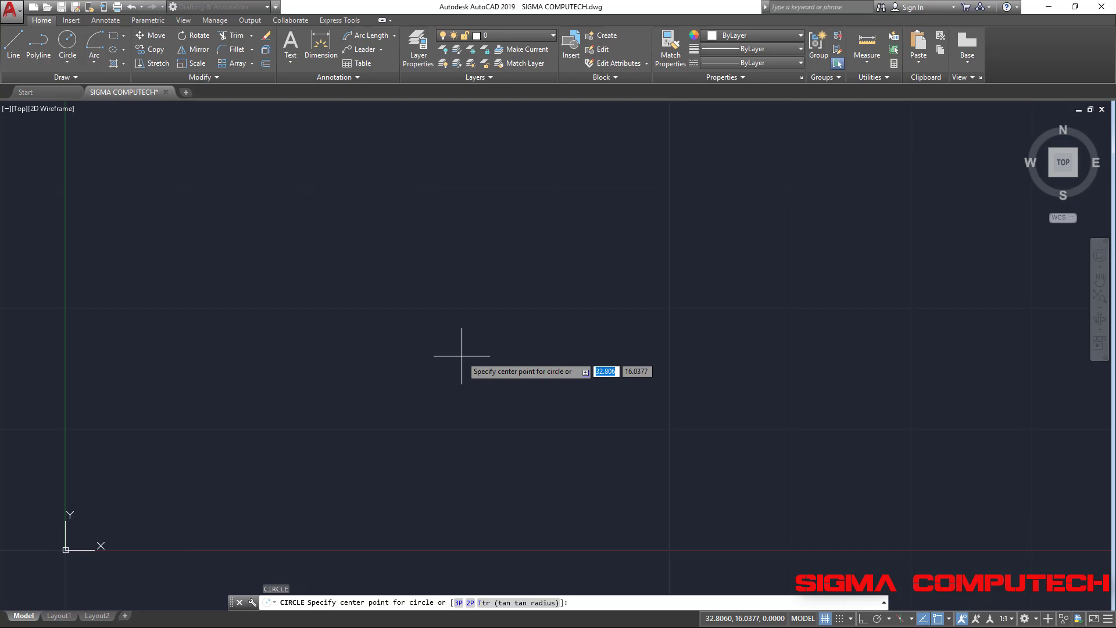
# Step: Draw a circle of radius 10 at a picked centre point
pyautogui.click(461, 356)
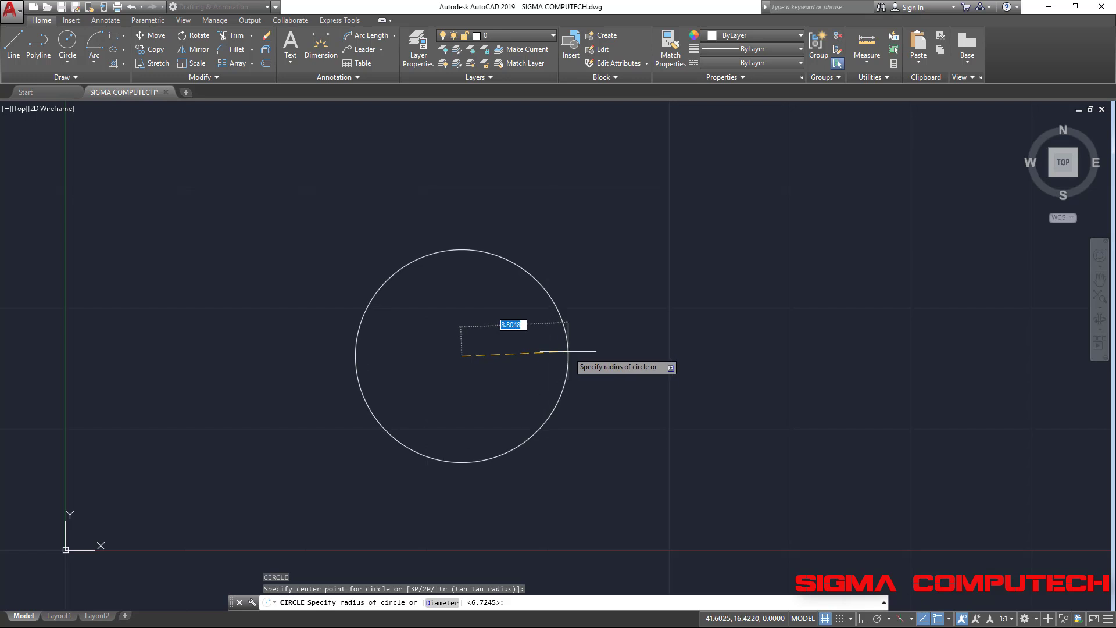
pyautogui.write('10')
pyautogui.press('Return')
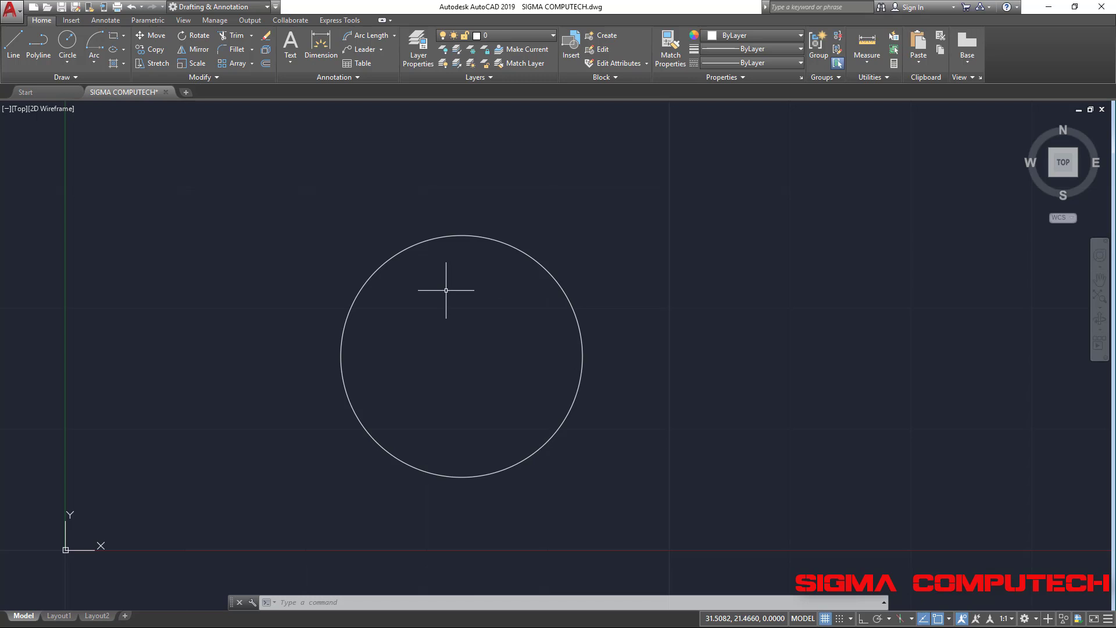
# Step: Erase the radius-10 circle and restart the CIRCLE command
pyautogui.click(446, 290)
pyautogui.click(595, 288)
pyautogui.press('Delete')
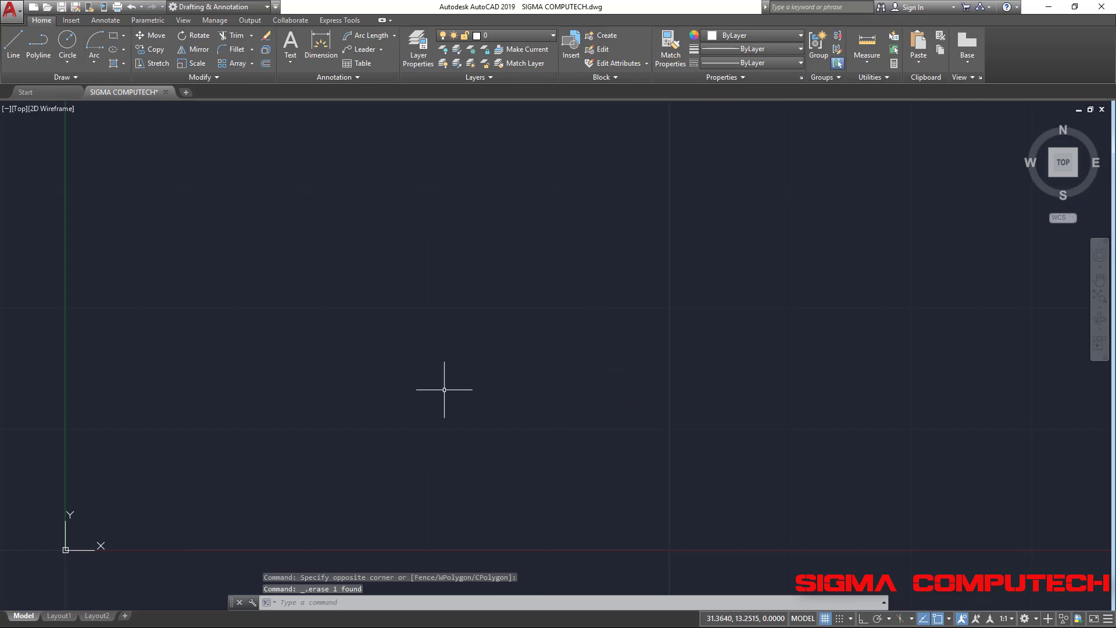
pyautogui.write('c')
pyautogui.press('Return')
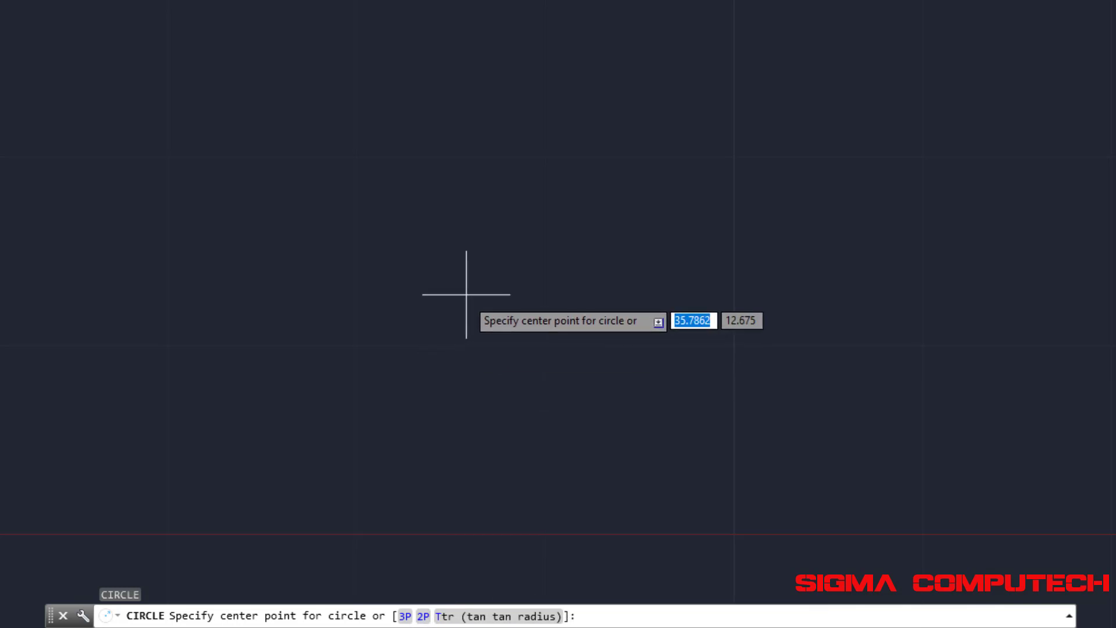
pyautogui.click(440, 202)
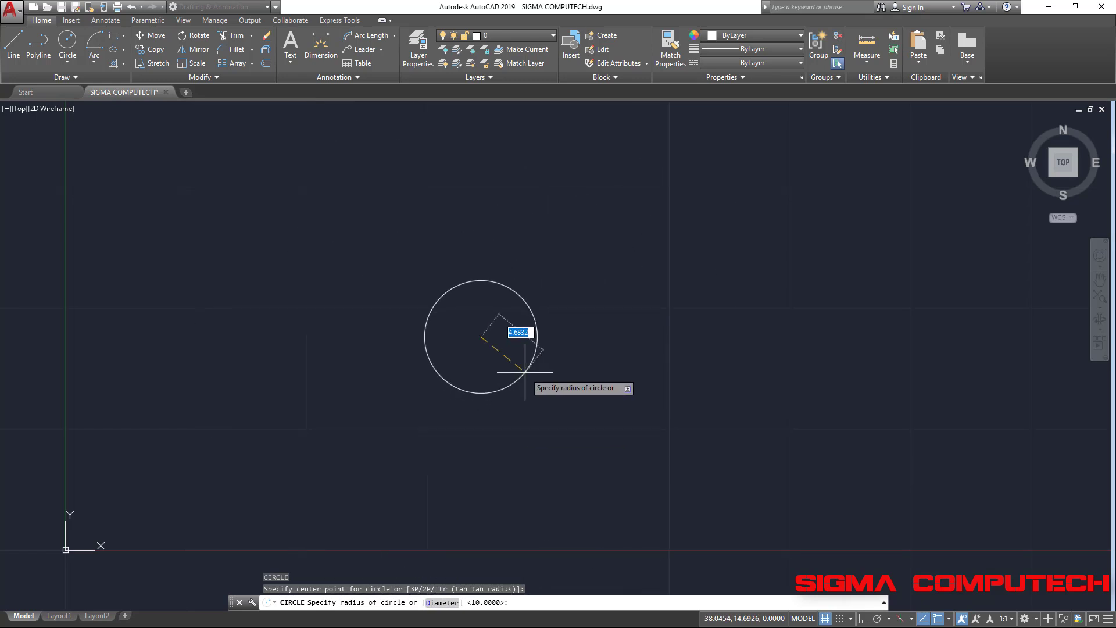
pyautogui.rightClick(529, 318)
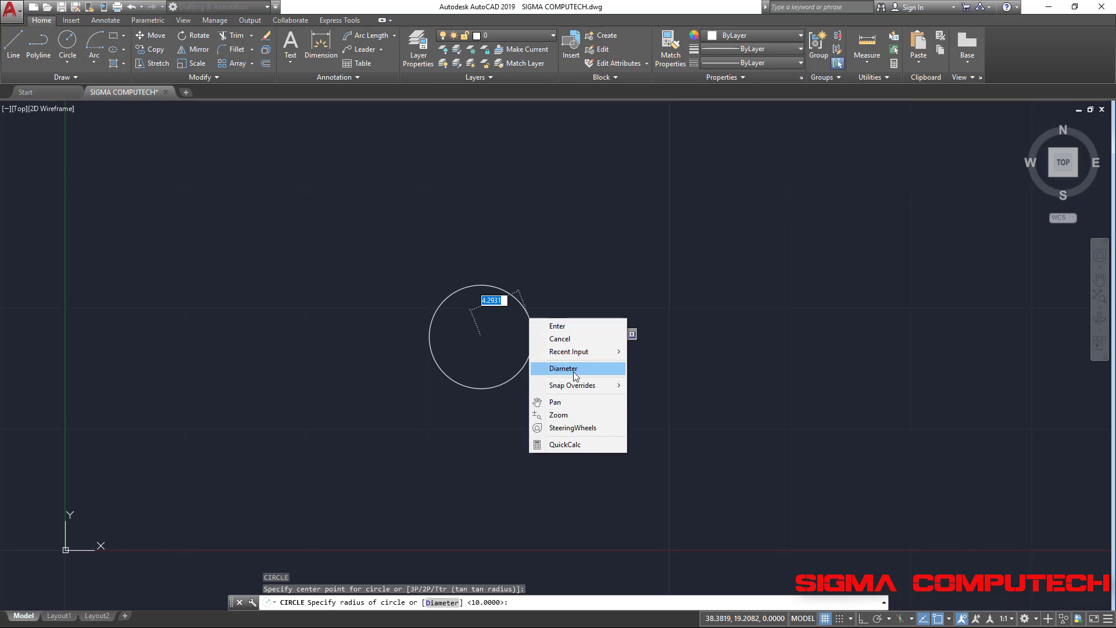
pyautogui.press('Escape')
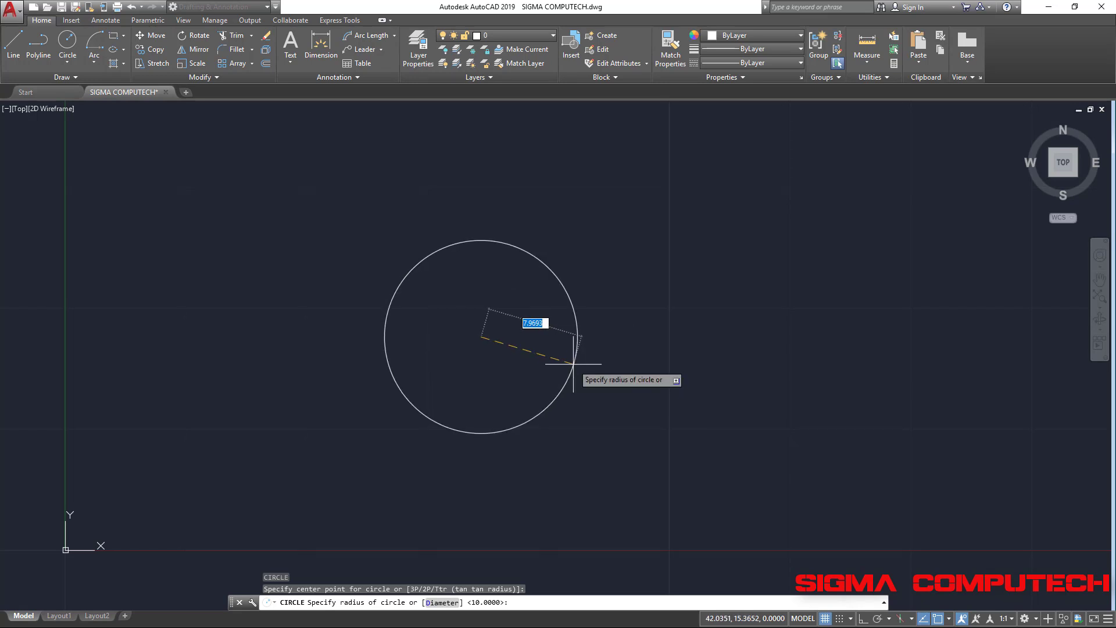
pyautogui.rightClick(574, 364)
pyautogui.press('Escape')
pyautogui.press('Escape')
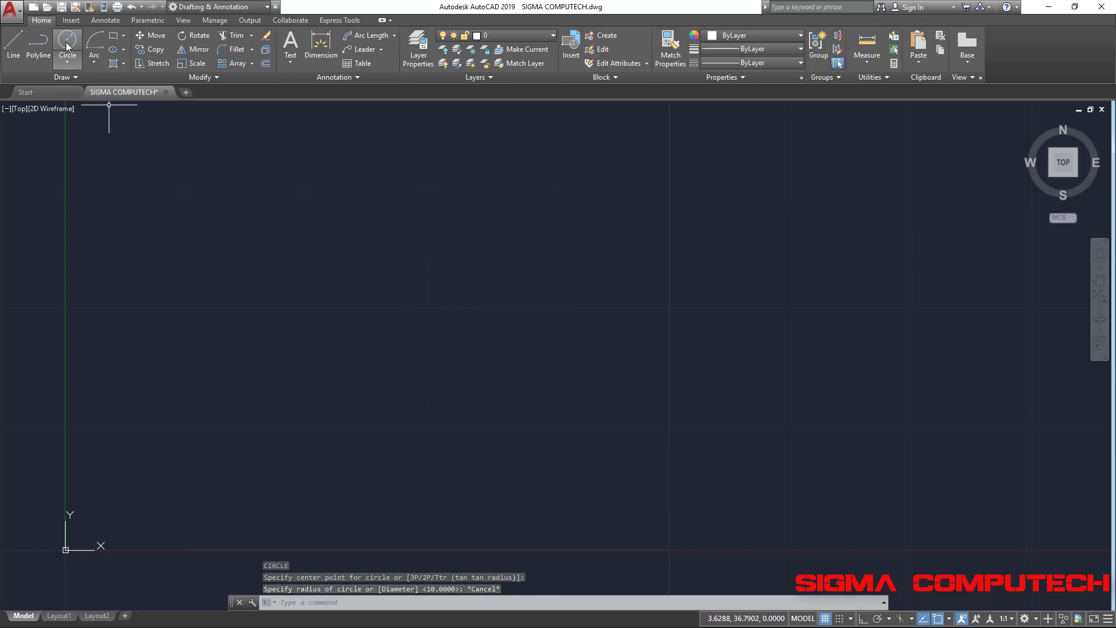
pyautogui.click(68, 42)
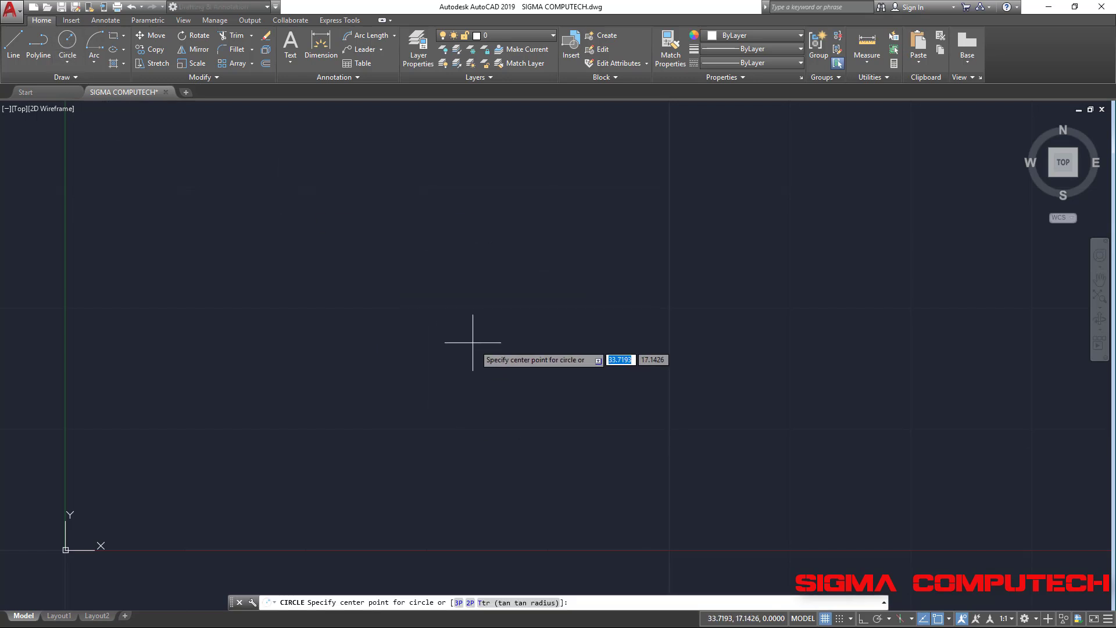
pyautogui.rightClick(469, 335)
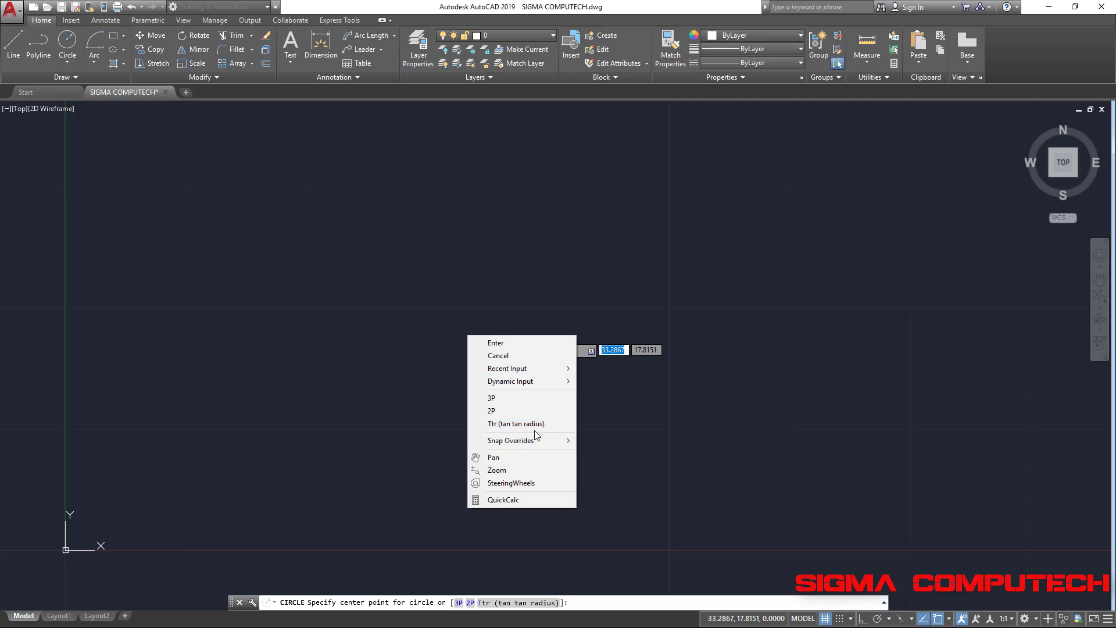
pyautogui.press('Escape')
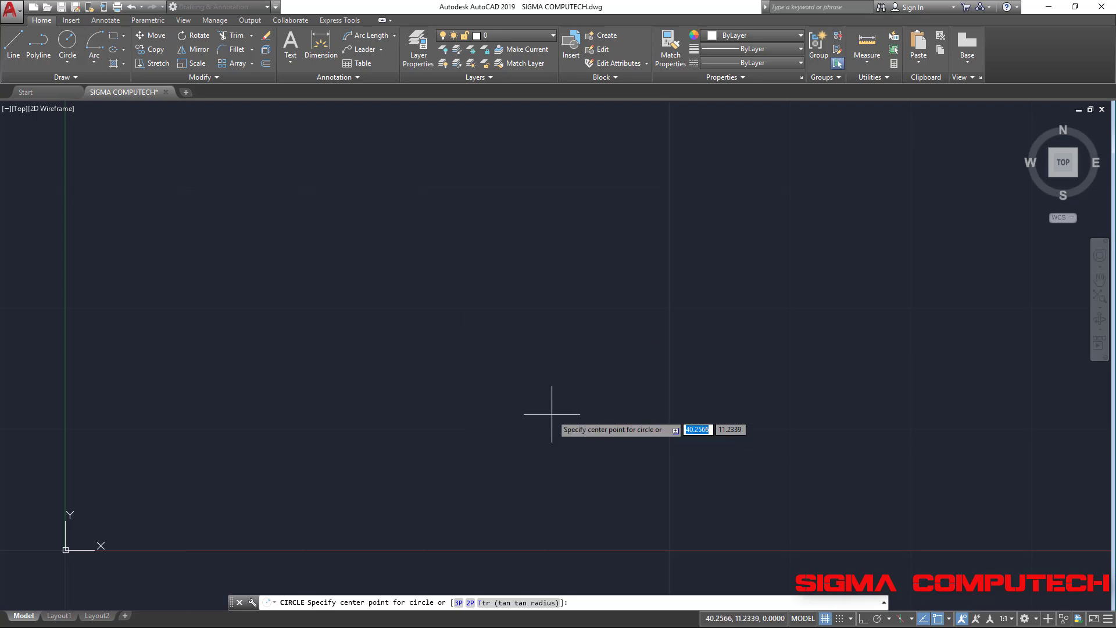
pyautogui.press('Escape')
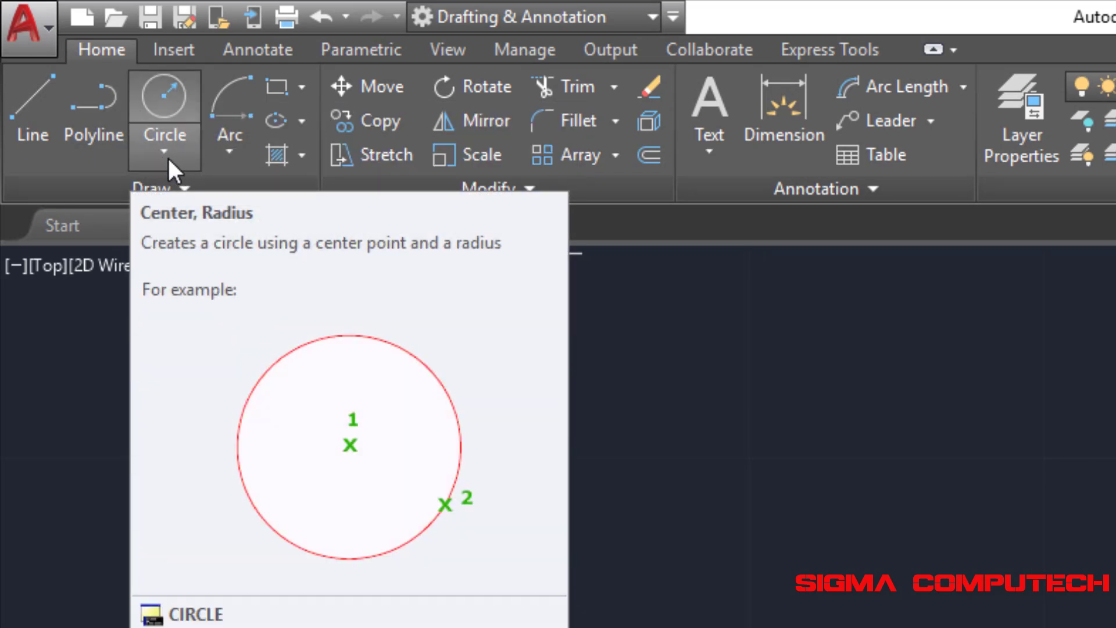
# Step: Expand the Draw panel's Circle dropdown to list all six circle methods
pyautogui.click(163, 152)
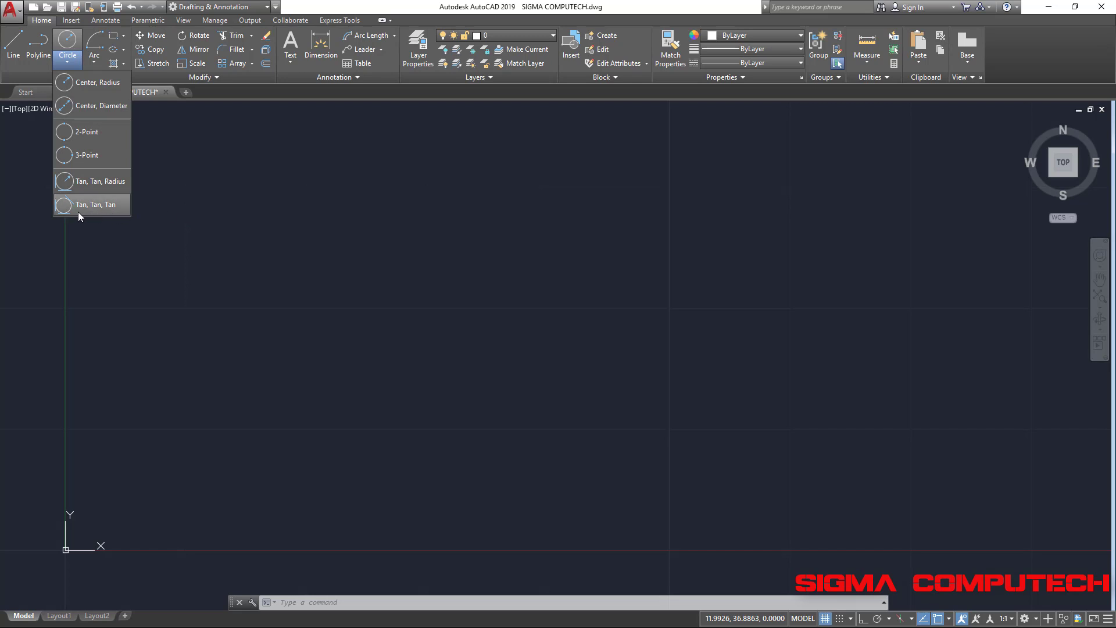
# Step: Draw a Center, Radius circle of radius 10 and pan it left
pyautogui.click(277, 226)
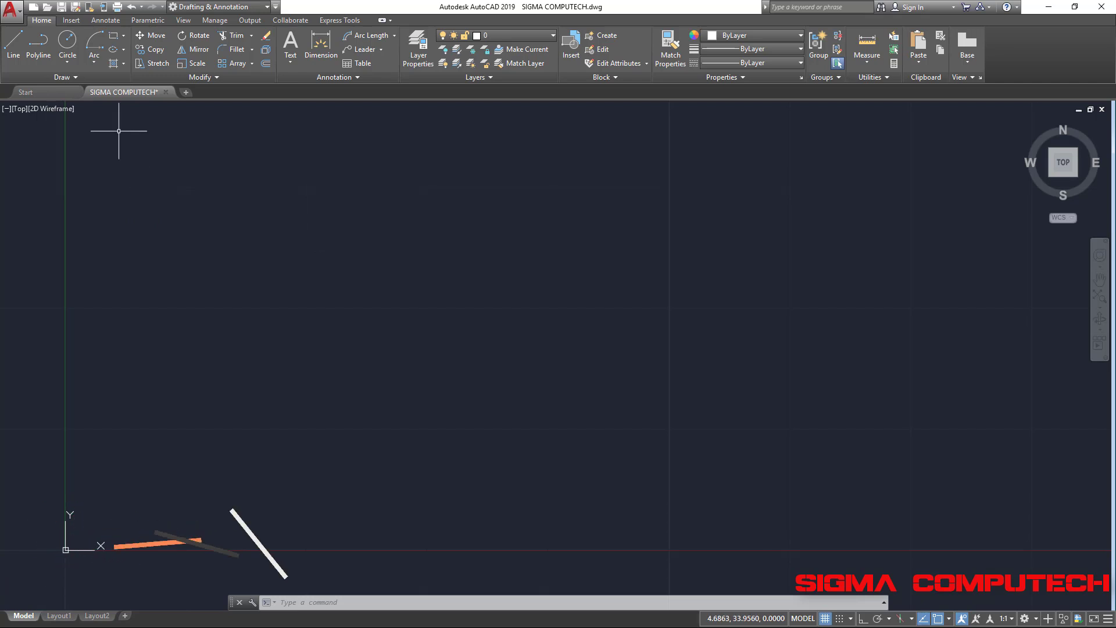
pyautogui.click(66, 64)
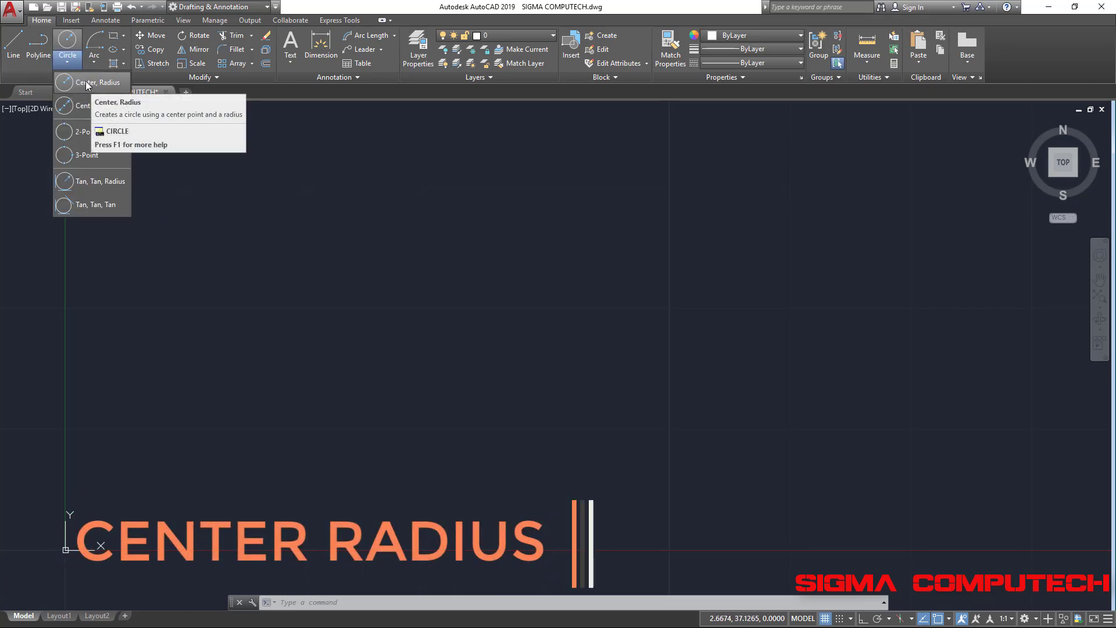
pyautogui.click(86, 83)
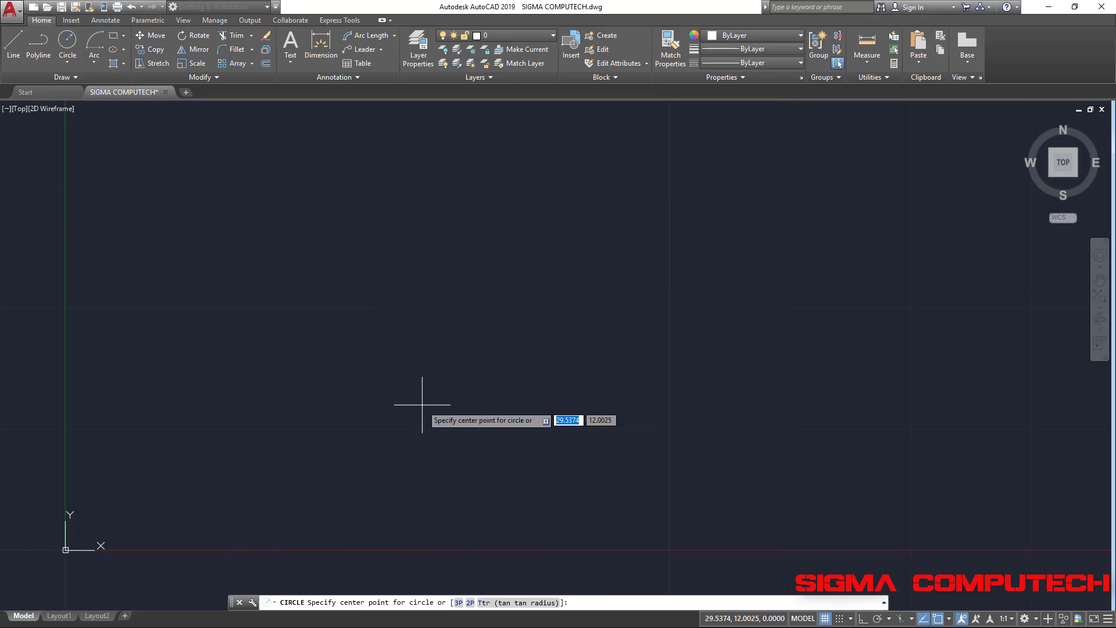
pyautogui.click(425, 341)
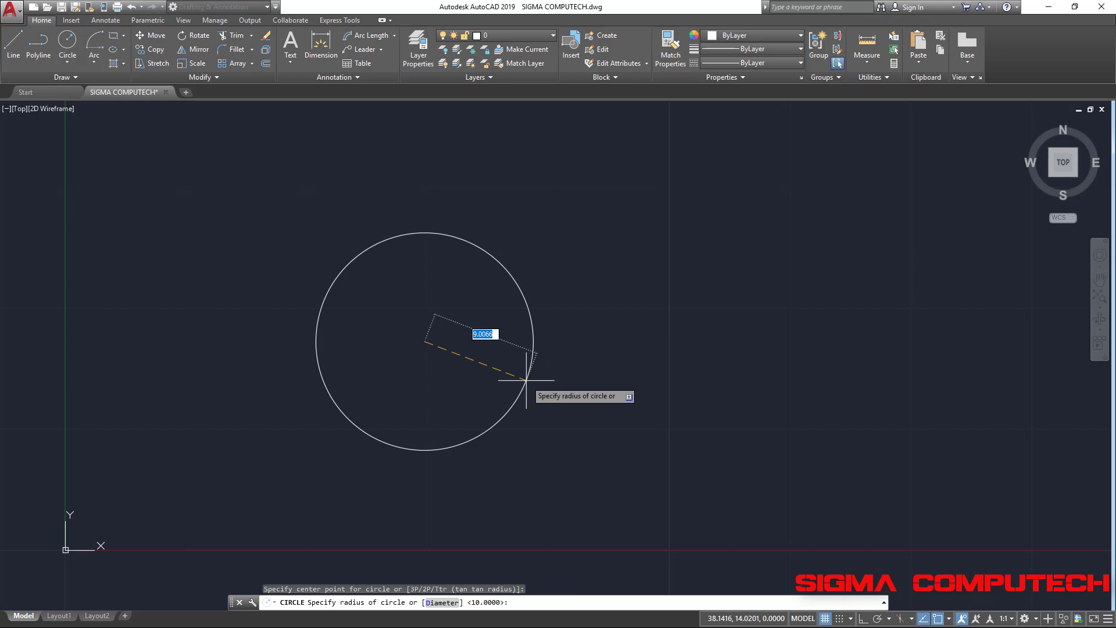
pyautogui.write('10')
pyautogui.press('Return')
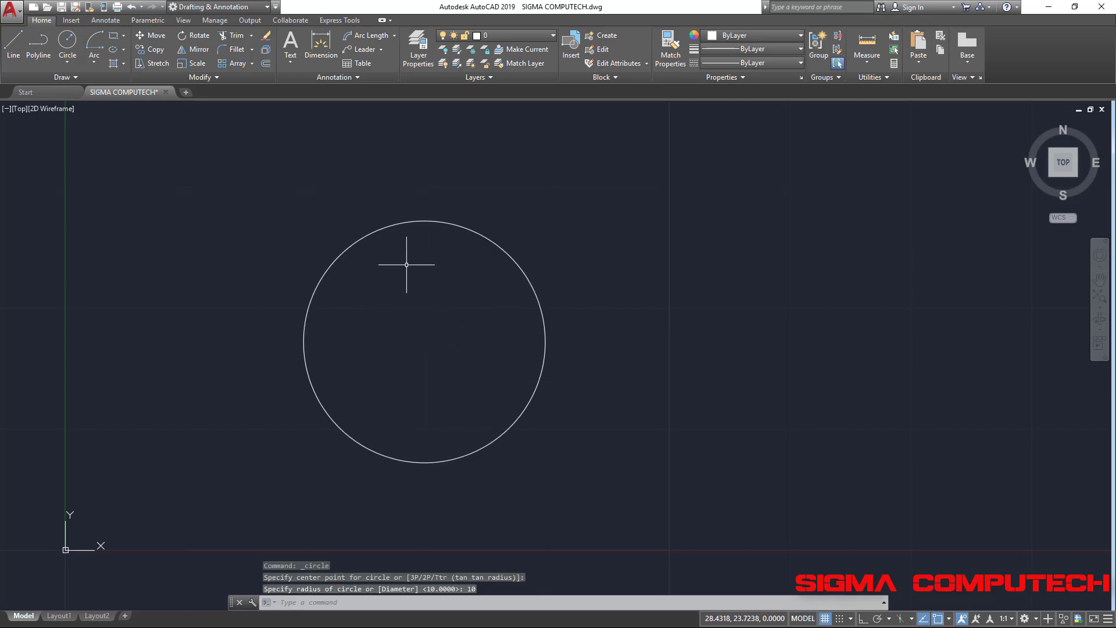
pyautogui.moveTo(465, 343); pyautogui.dragTo(421, 344, button='middle')
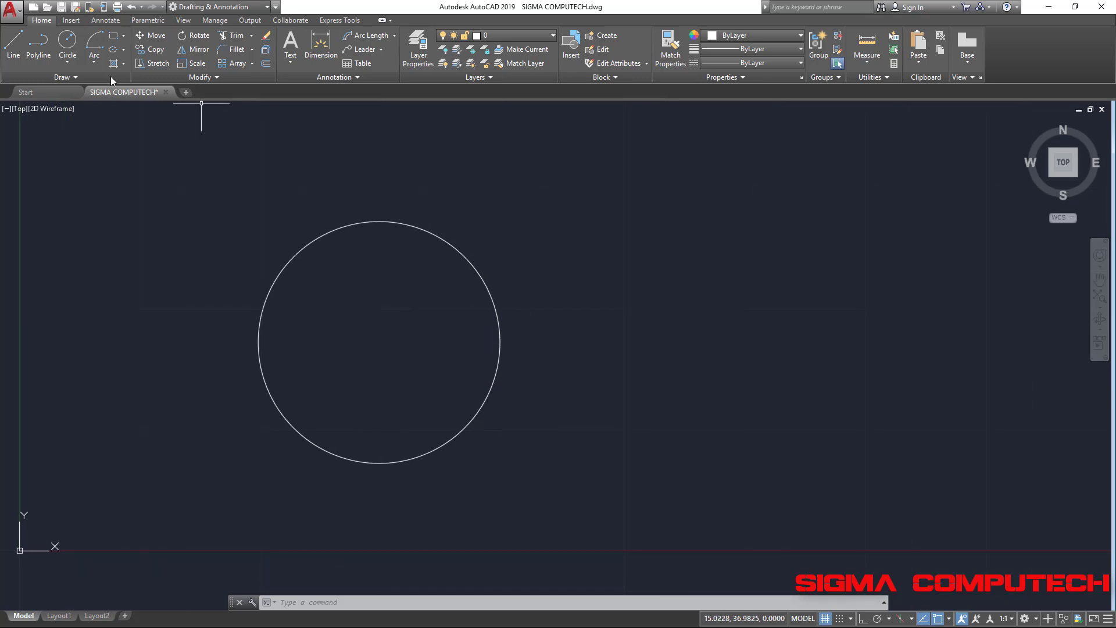
# Step: Draw a Center, Diameter circle of diameter 10 right of the first circle
pyautogui.click(66, 62)
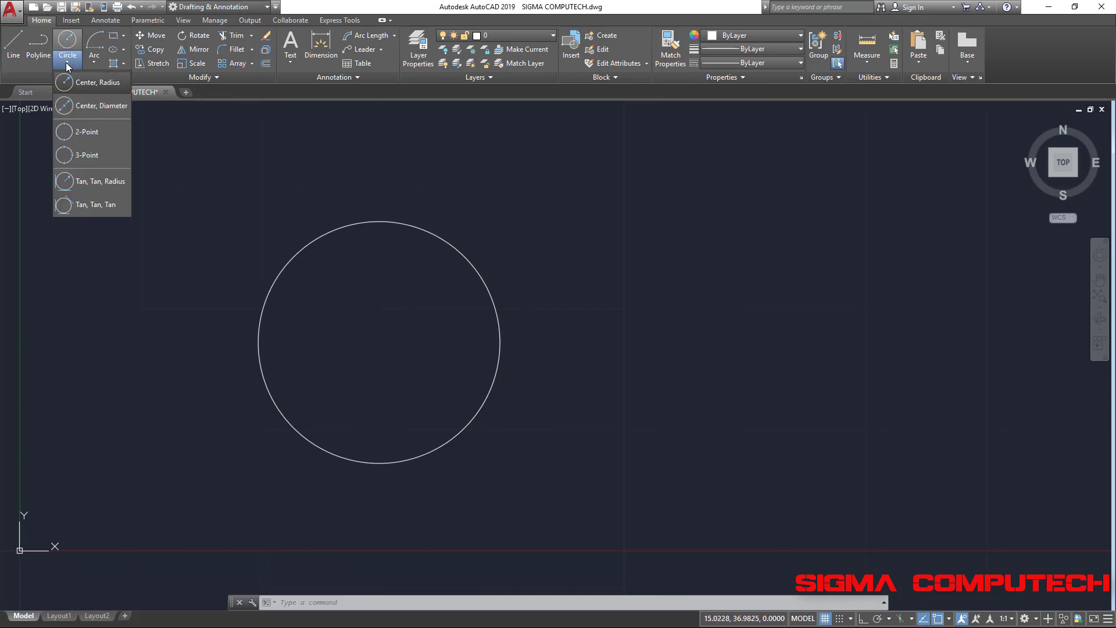
pyautogui.click(97, 108)
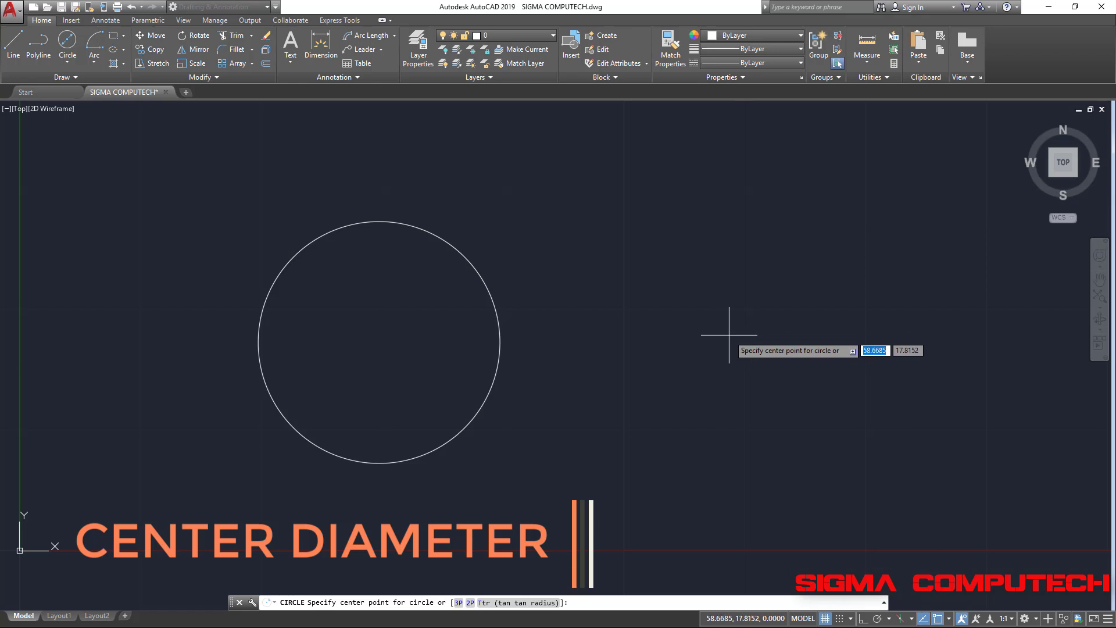
pyautogui.click(765, 342)
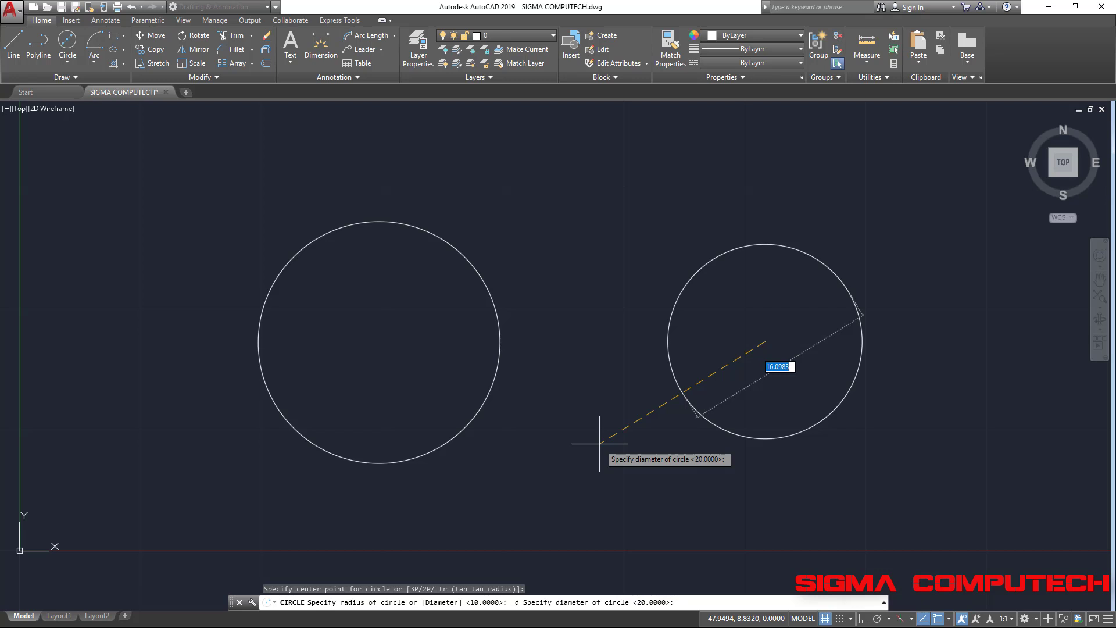
pyautogui.write('10')
pyautogui.press('Return')
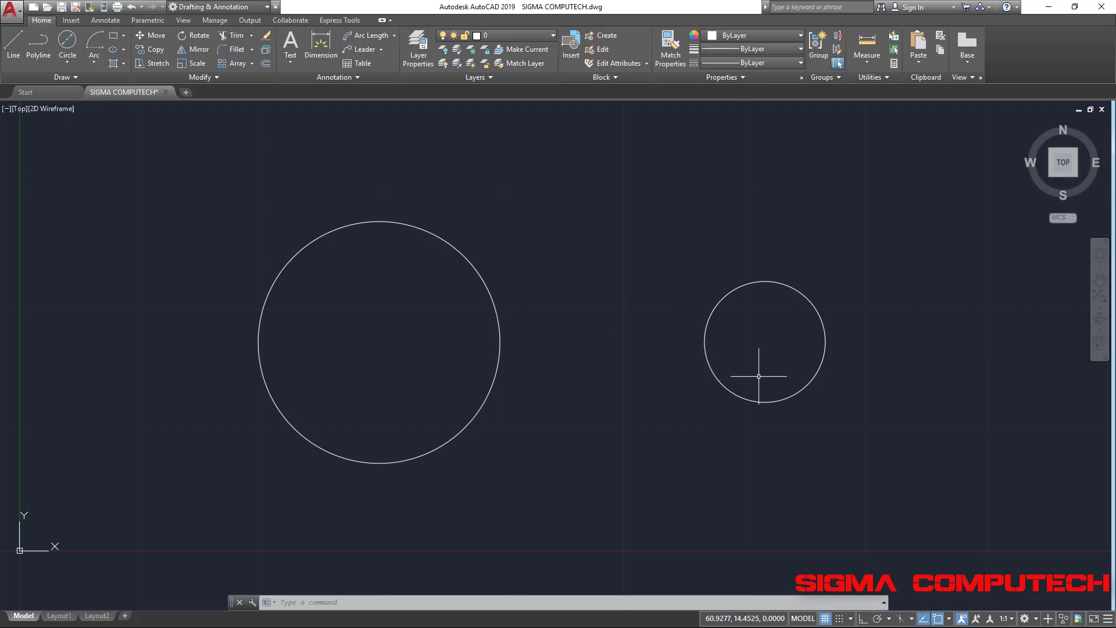
pyautogui.click(907, 264)
# Step: Erase both circles and draw a 20-unit horizontal line with Ortho on
pyautogui.click(200, 491)
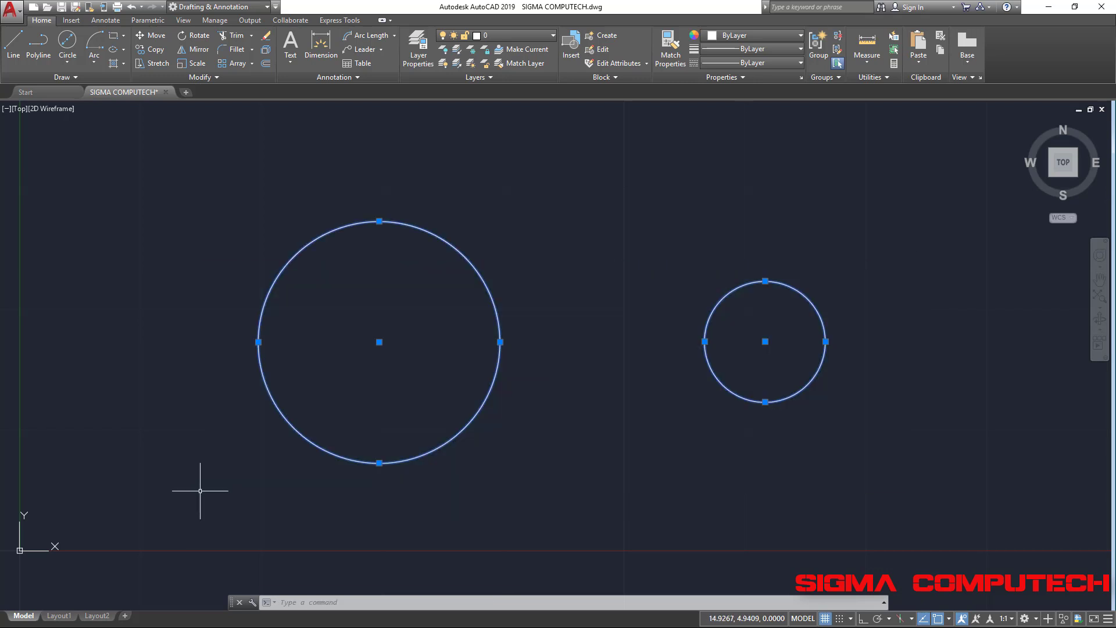
pyautogui.press('Delete')
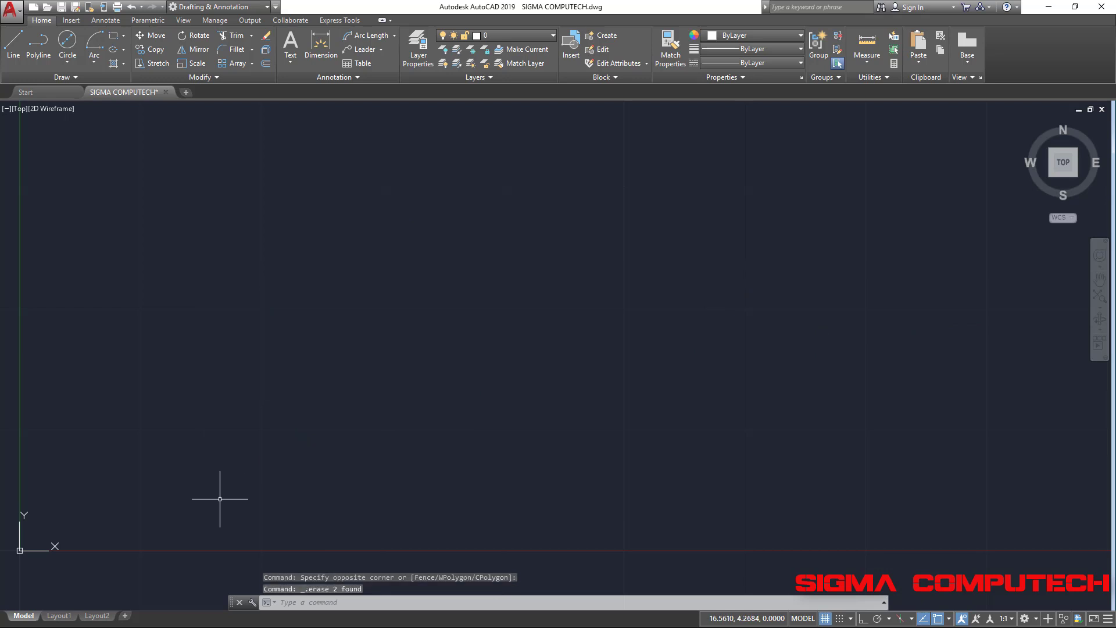
pyautogui.click(13, 43)
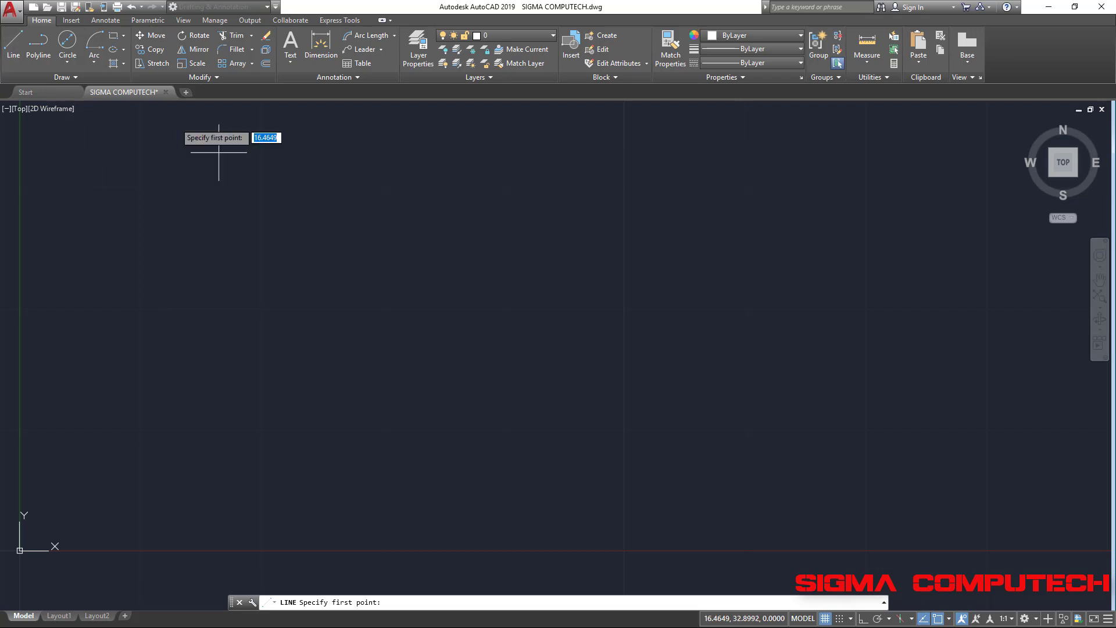
pyautogui.click(361, 356)
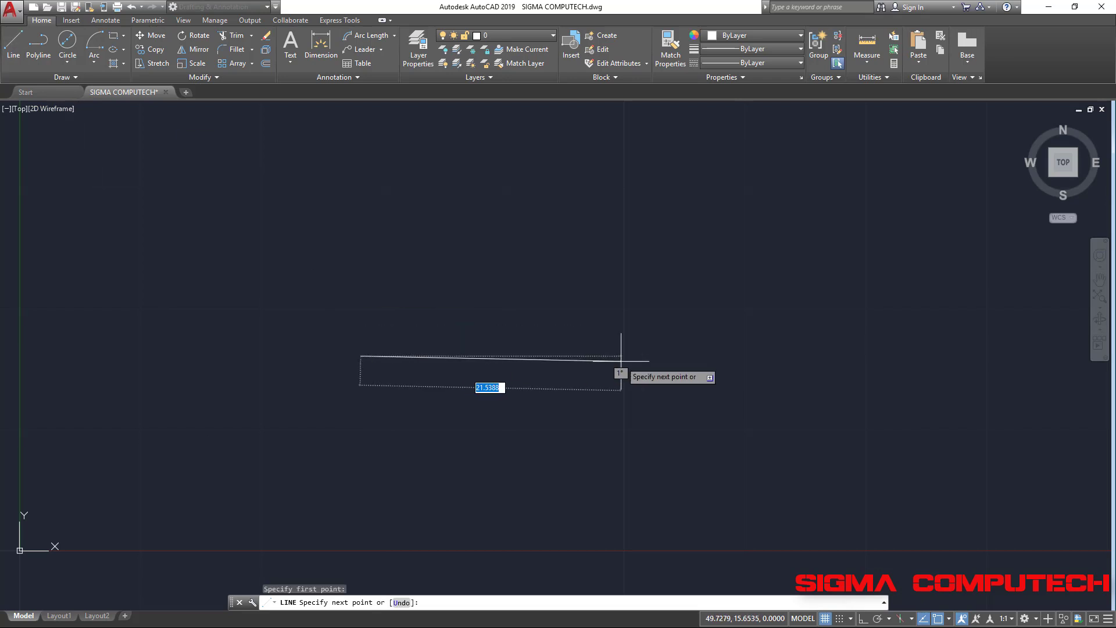
pyautogui.press('F8')
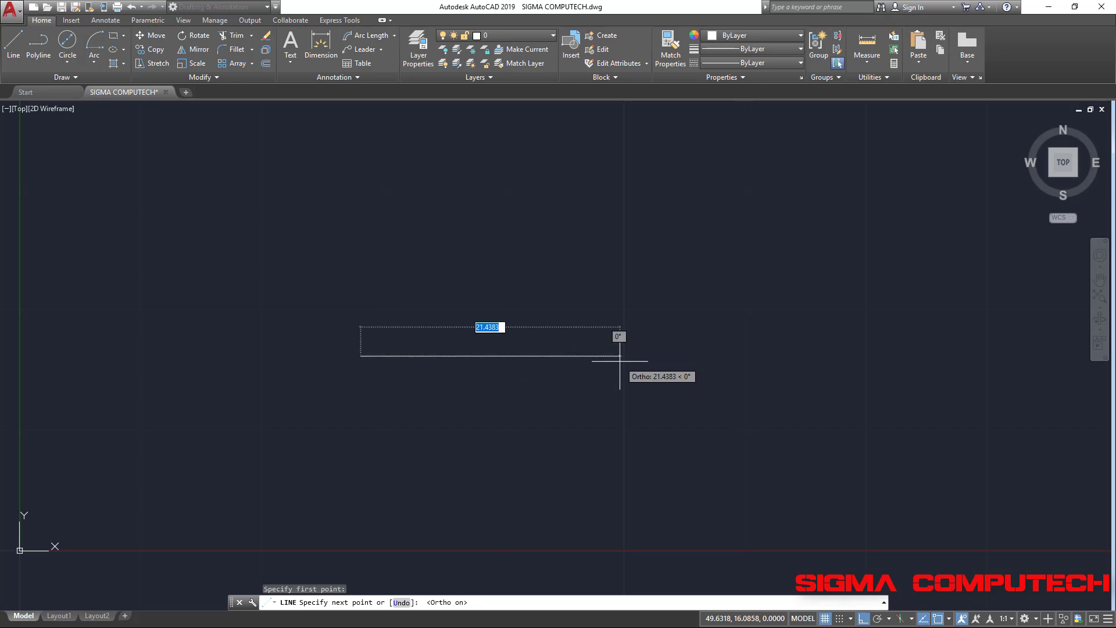
pyautogui.write('20')
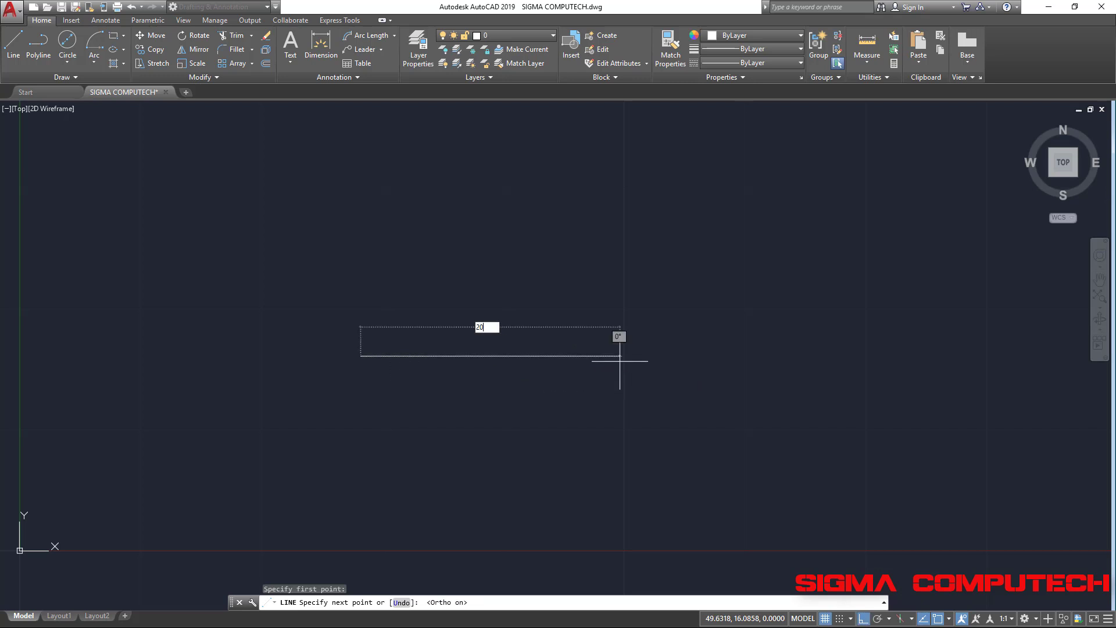
pyautogui.press('Return')
pyautogui.press('Return')
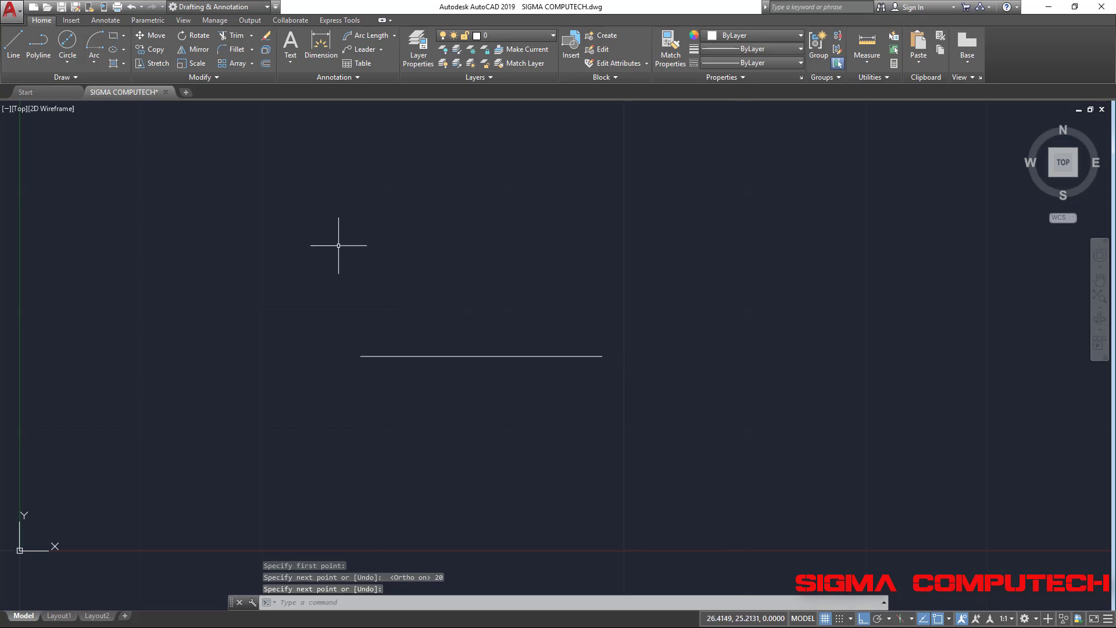
# Step: Draw a 2-Point circle using the 20-unit line's endpoints as its diameter
pyautogui.click(67, 62)
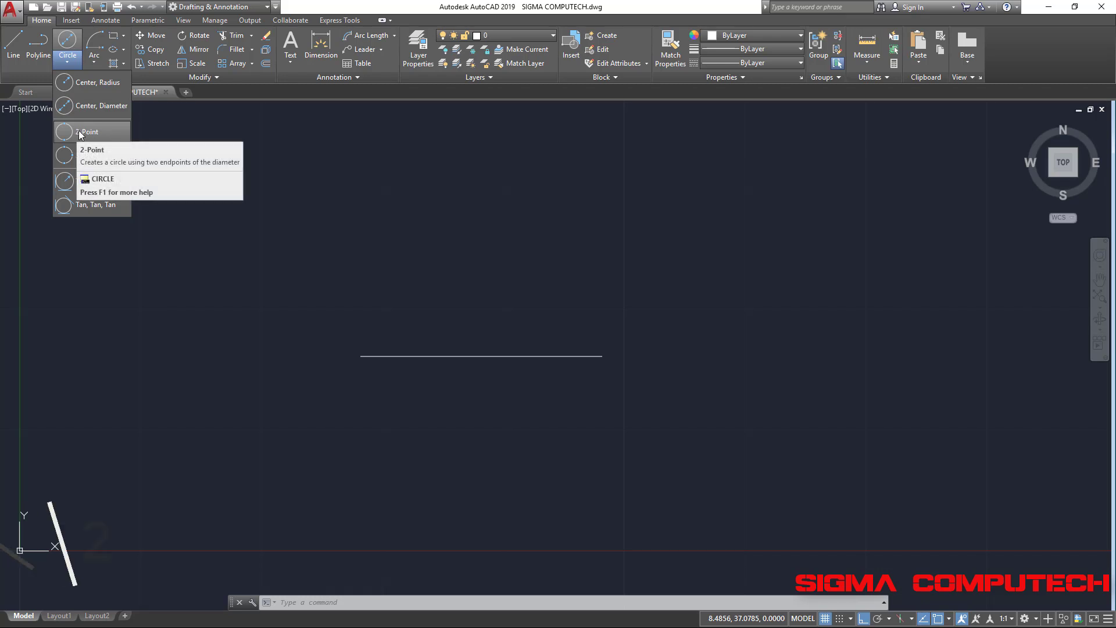
pyautogui.click(80, 133)
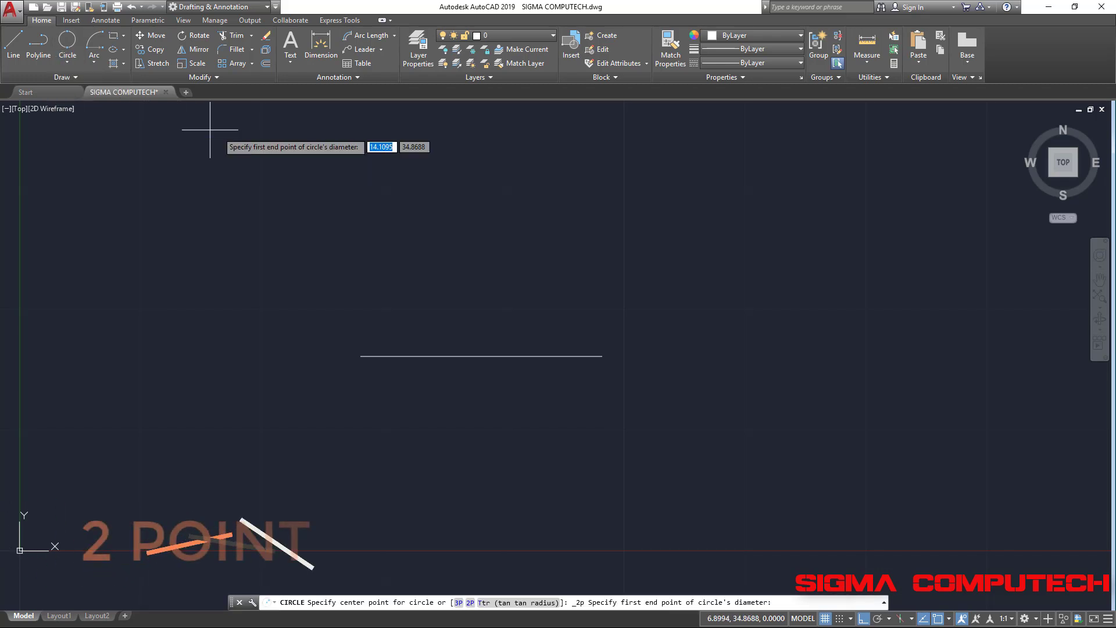
pyautogui.click(360, 356)
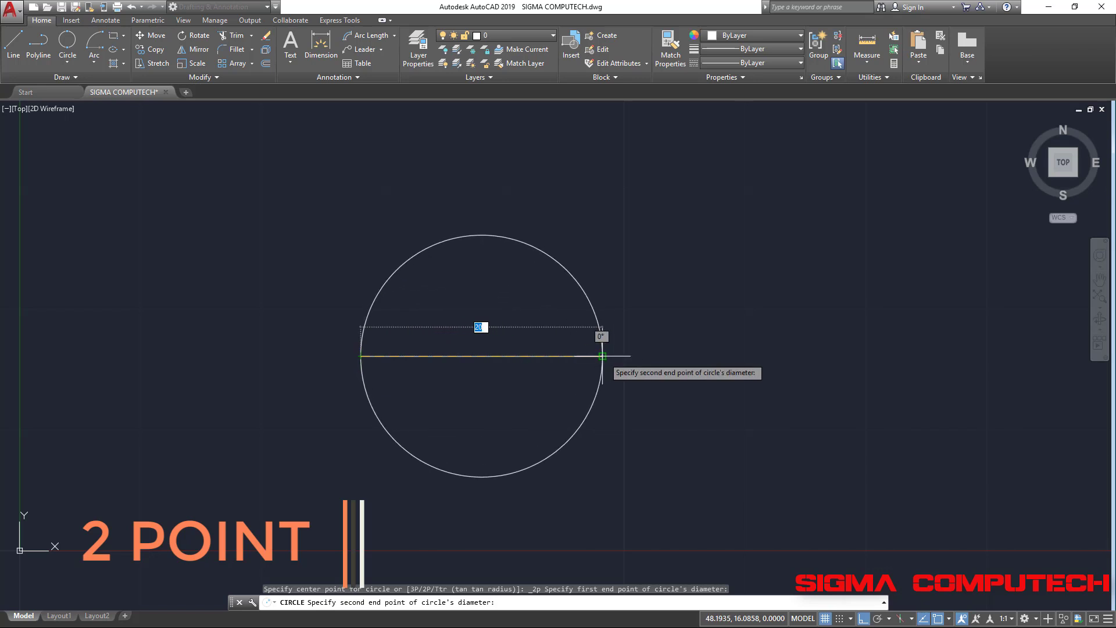
pyautogui.click(603, 356)
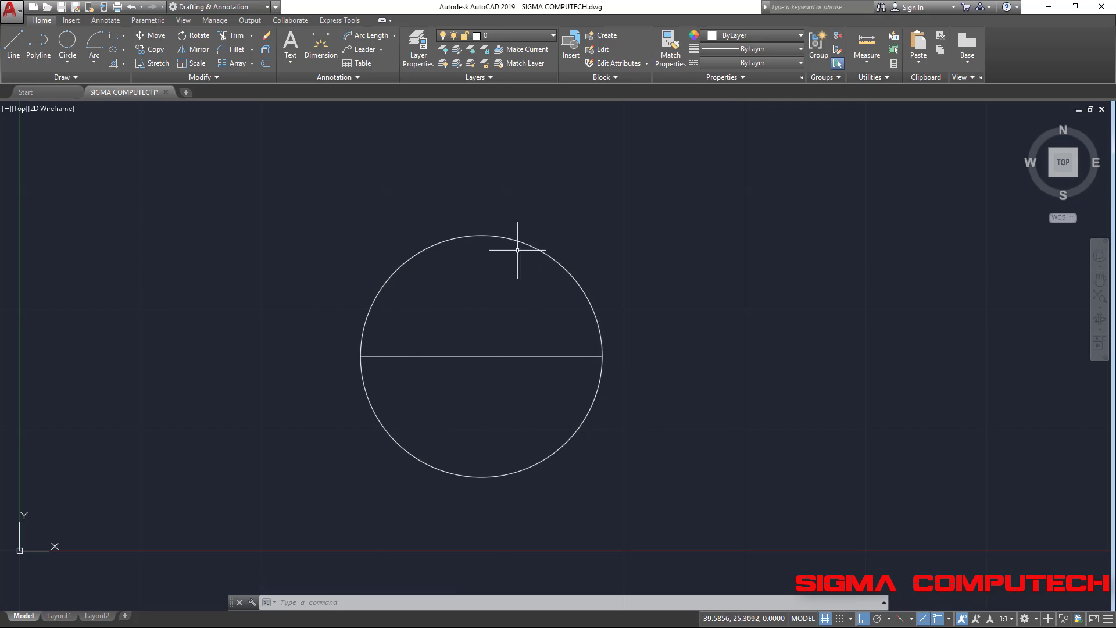
pyautogui.moveTo(654, 330); pyautogui.dragTo(495, 343, button='middle')
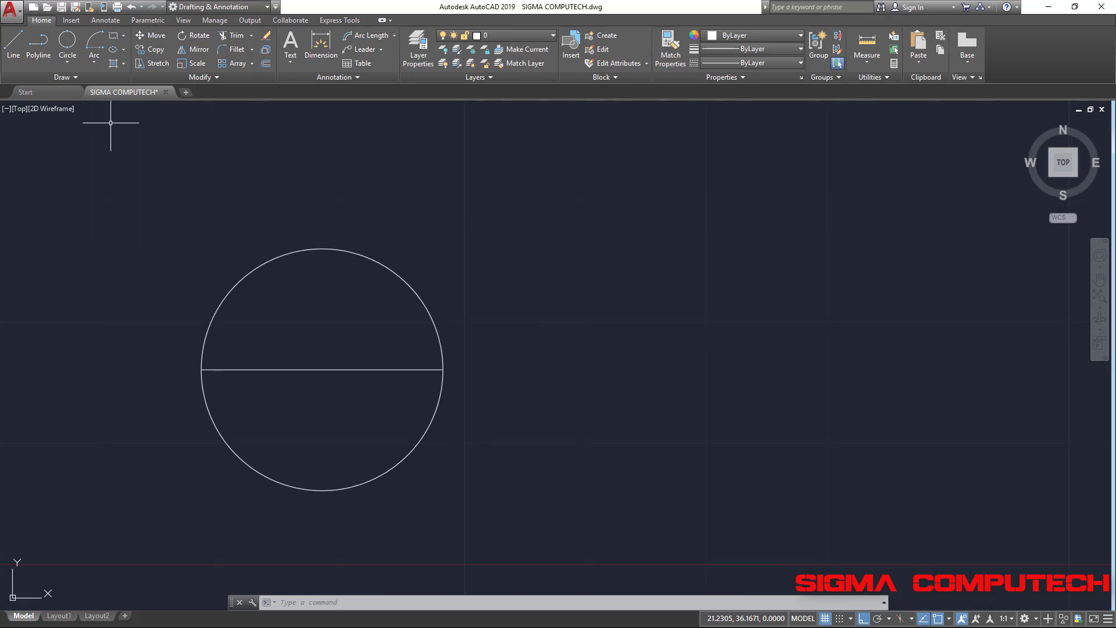
# Step: Draw a 2-Point circle with a 12-unit diameter at 45°, Ortho off
pyautogui.click(67, 58)
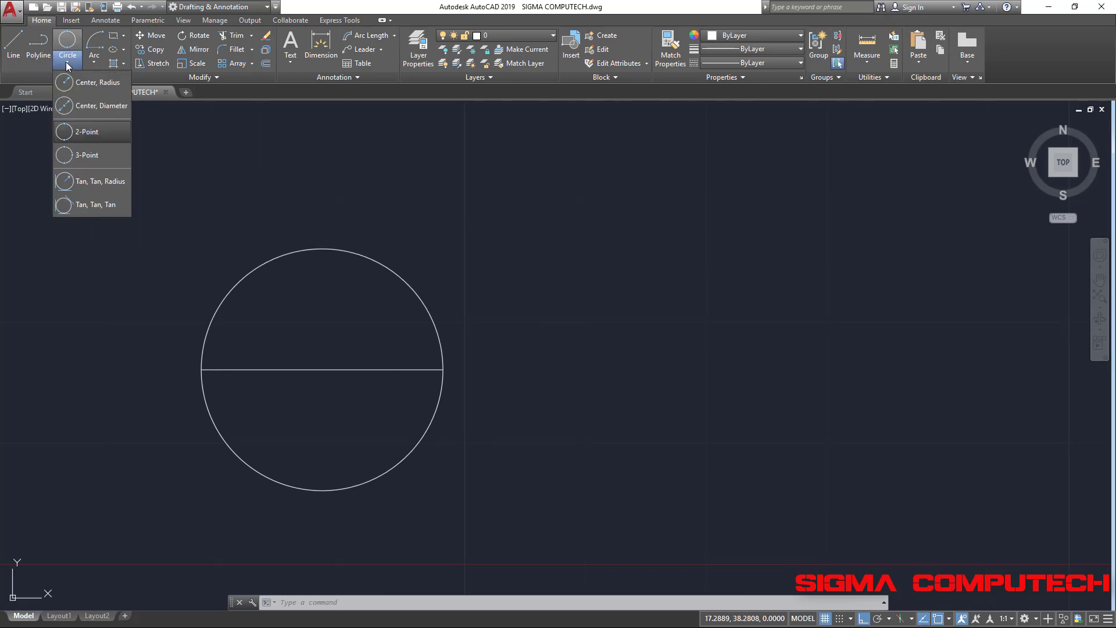
pyautogui.click(74, 135)
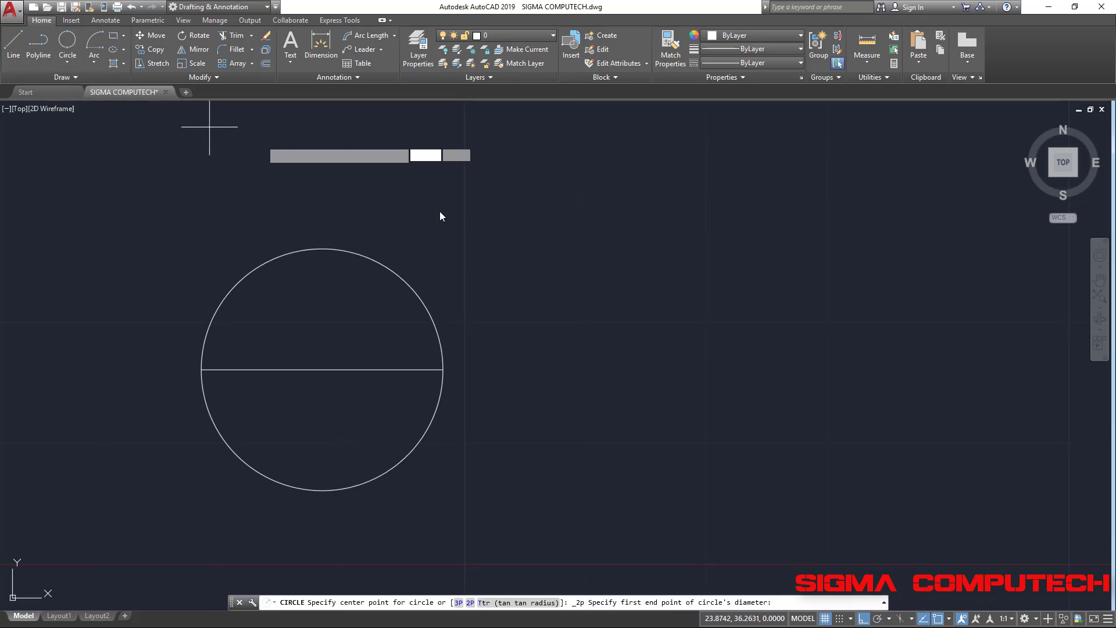
pyautogui.click(534, 366)
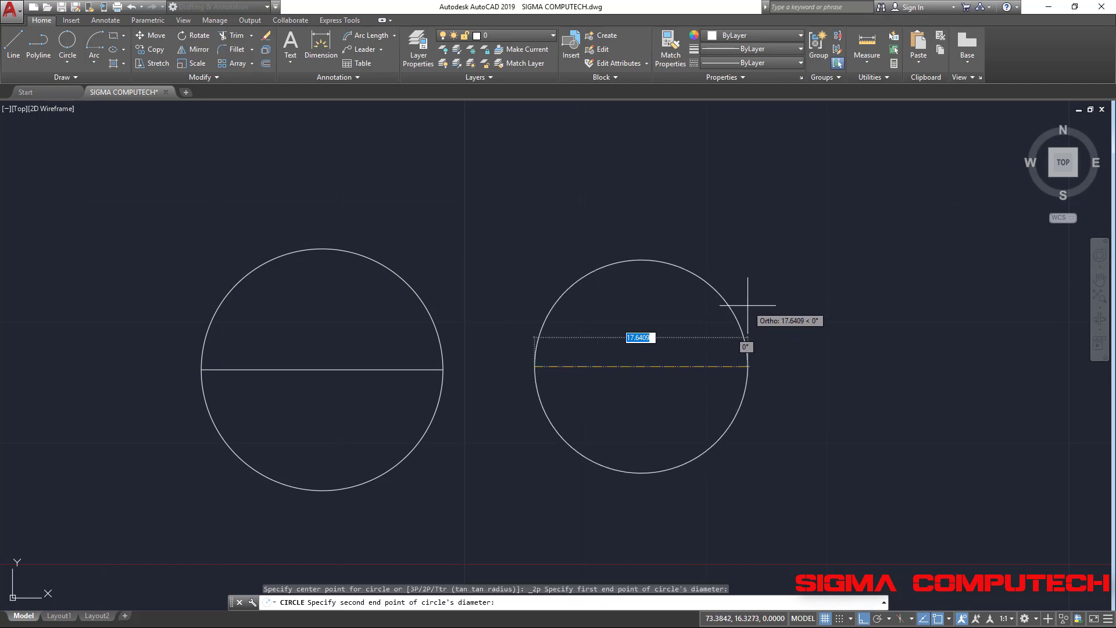
pyautogui.press('F8')
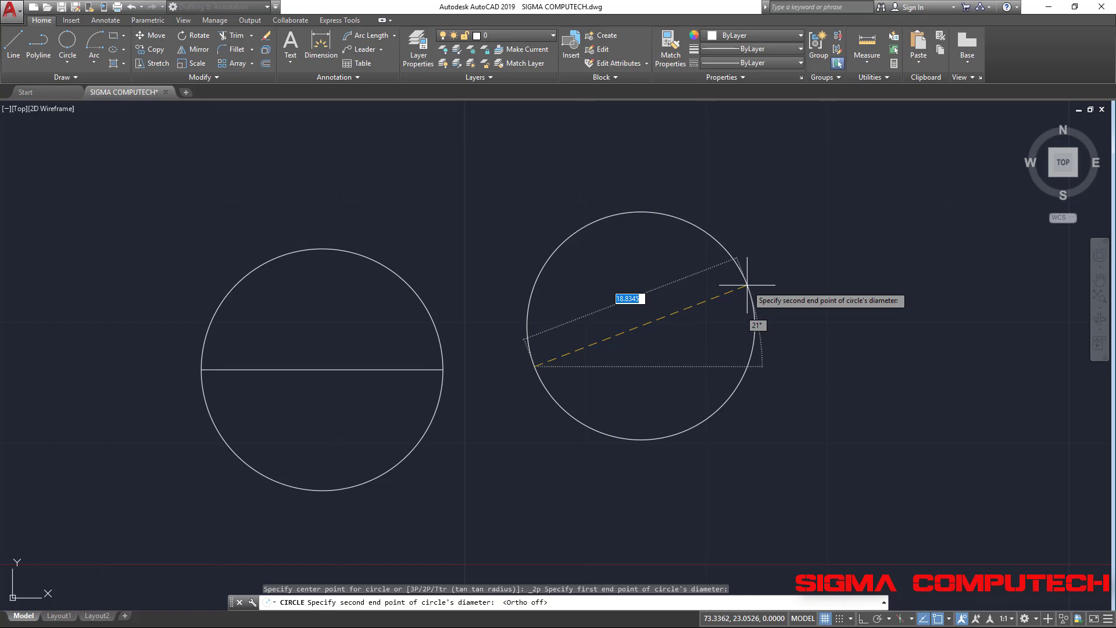
pyautogui.write('12')
pyautogui.press('Tab')
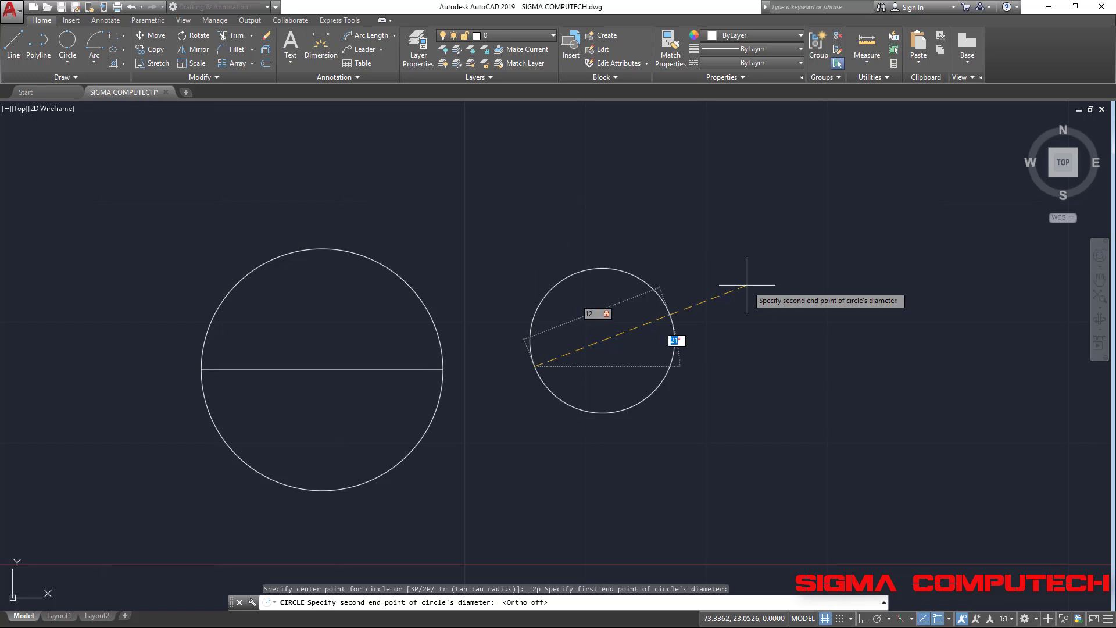
pyautogui.write('45')
pyautogui.press('Return')
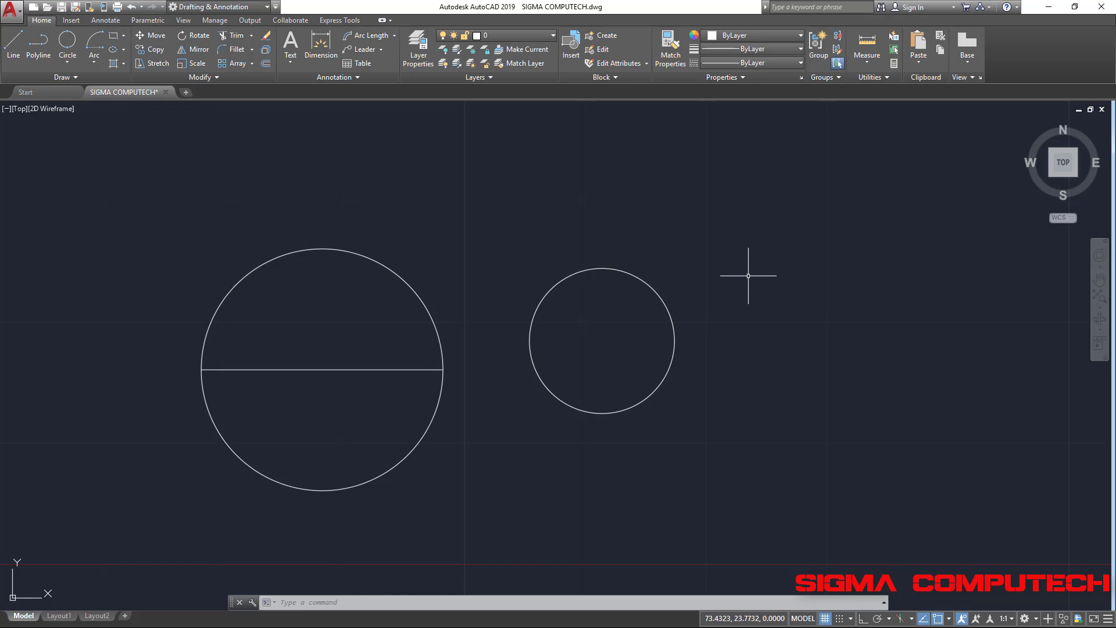
pyautogui.click(746, 257)
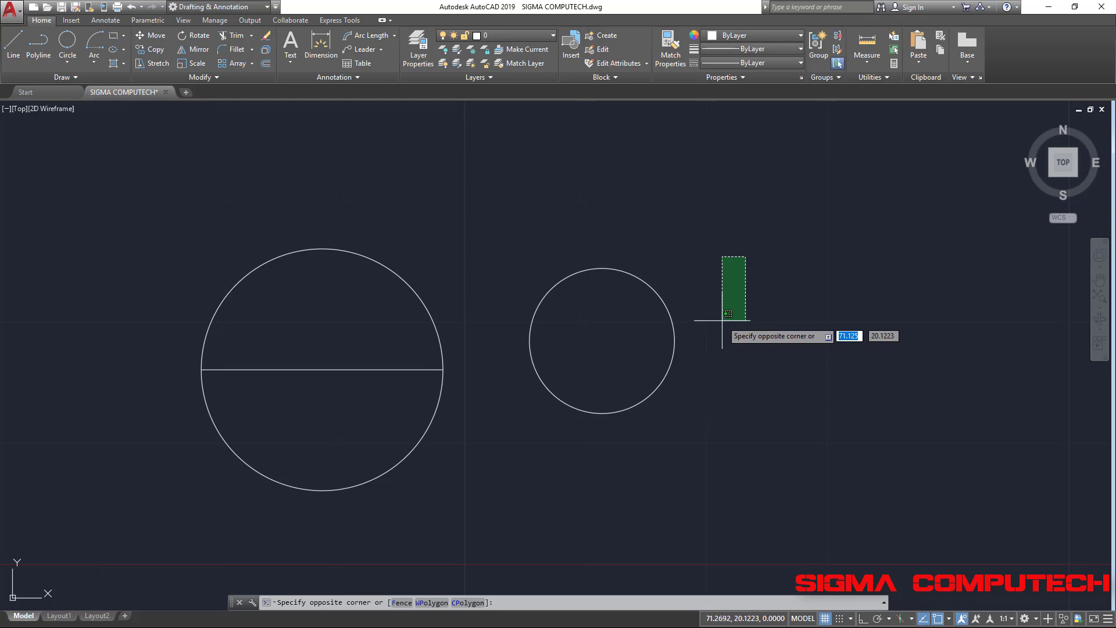
# Step: Erase both circles, then zoom and pan to recentre the 20-unit line
pyautogui.click(720, 320)
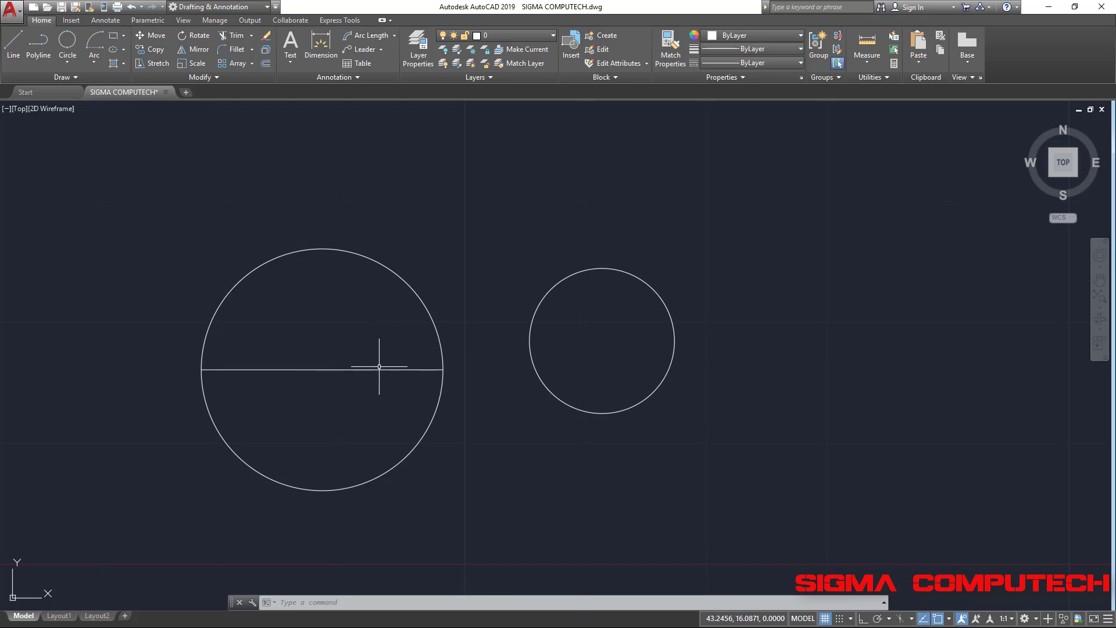
pyautogui.click(826, 266)
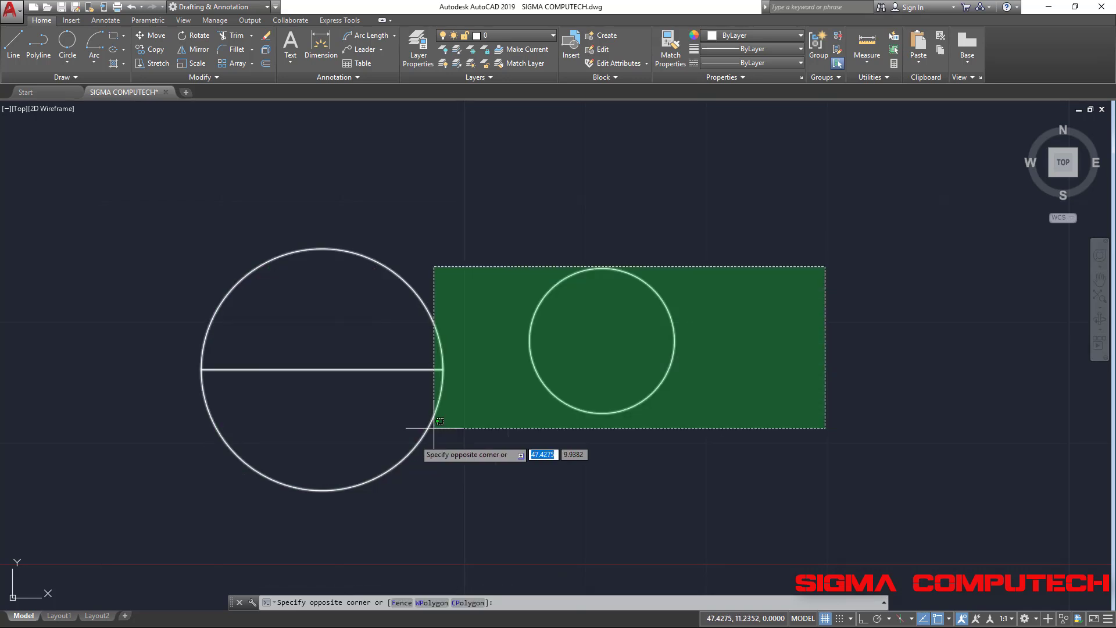
pyautogui.click(476, 382)
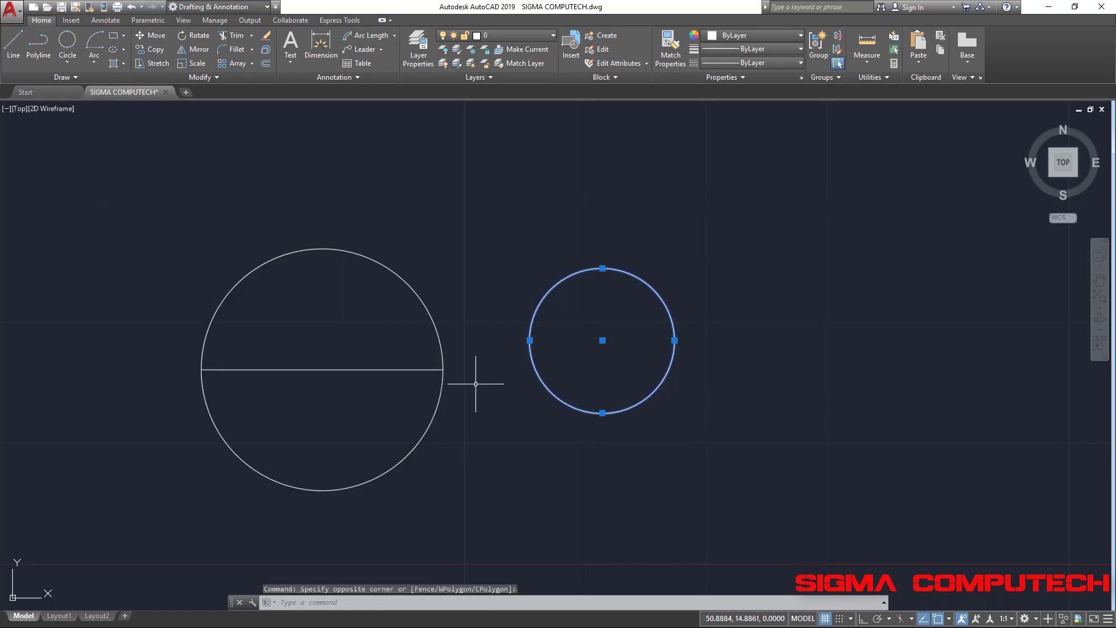
pyautogui.press('Delete')
pyautogui.click(456, 304)
pyautogui.click(431, 325)
pyautogui.press('Delete')
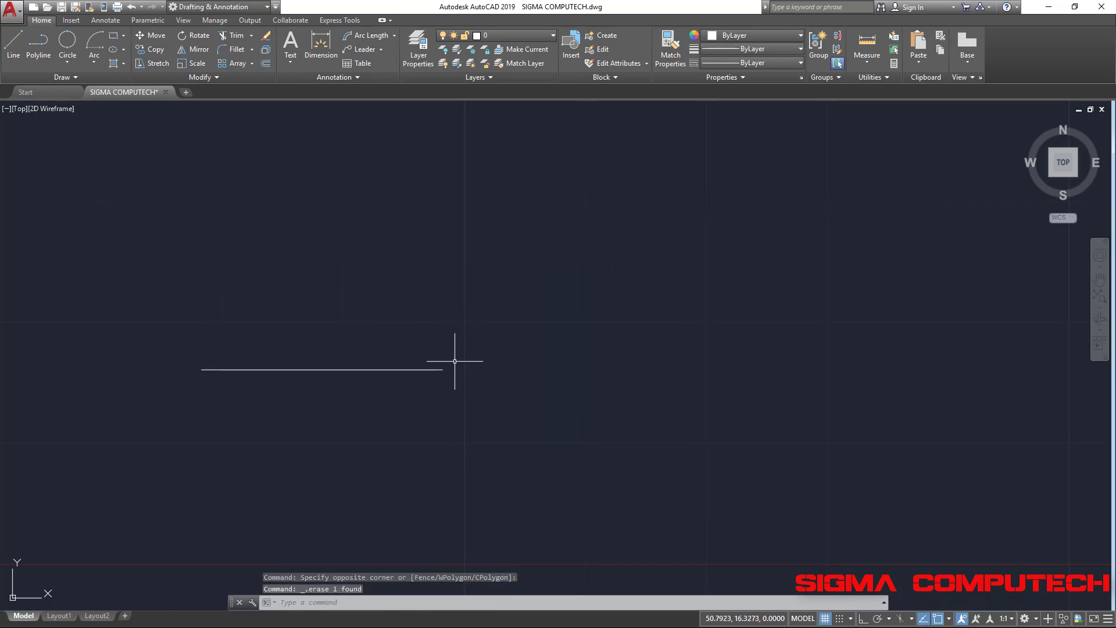
pyautogui.scroll(2, 287, 360)
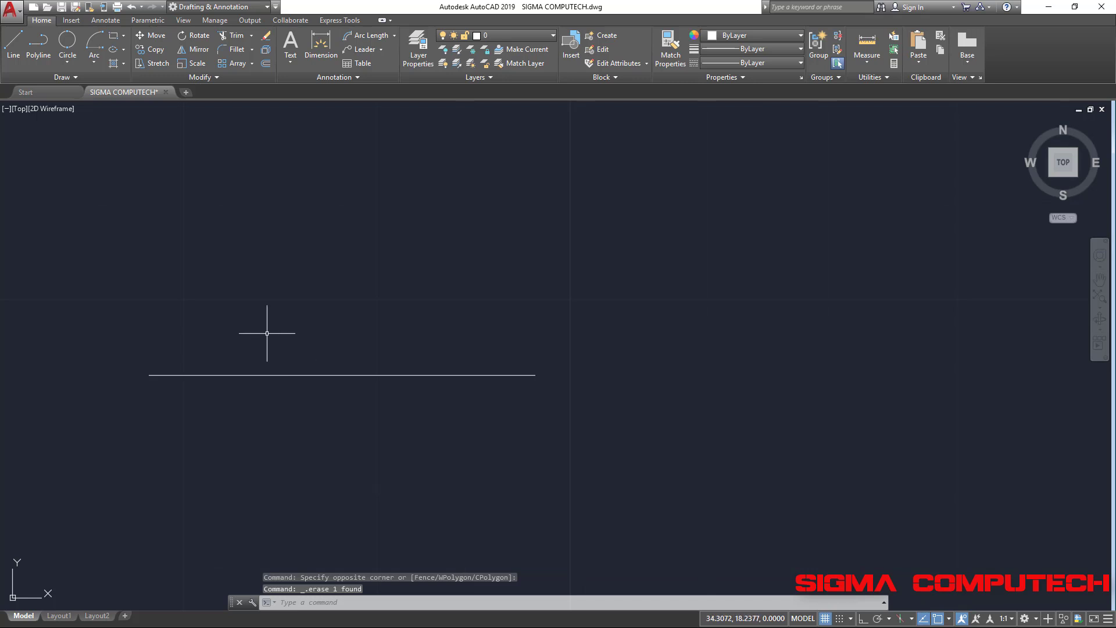
pyautogui.moveTo(267, 333); pyautogui.dragTo(367, 323, button='middle')
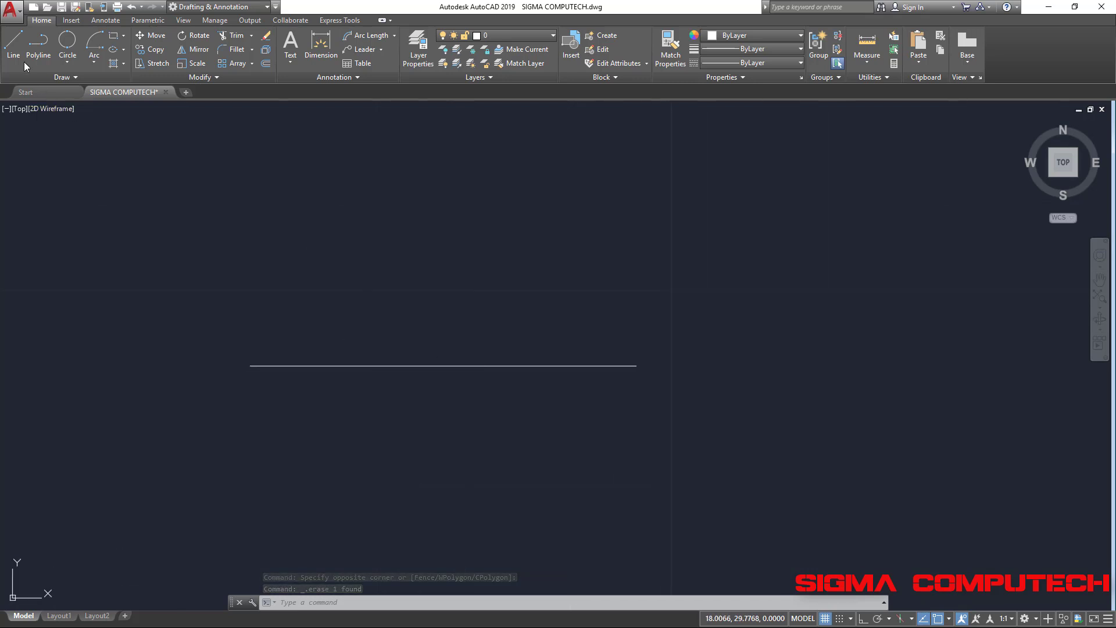
# Step: Draw a 10-unit vertical line up from the horizontal line's midpoint
pyautogui.click(14, 46)
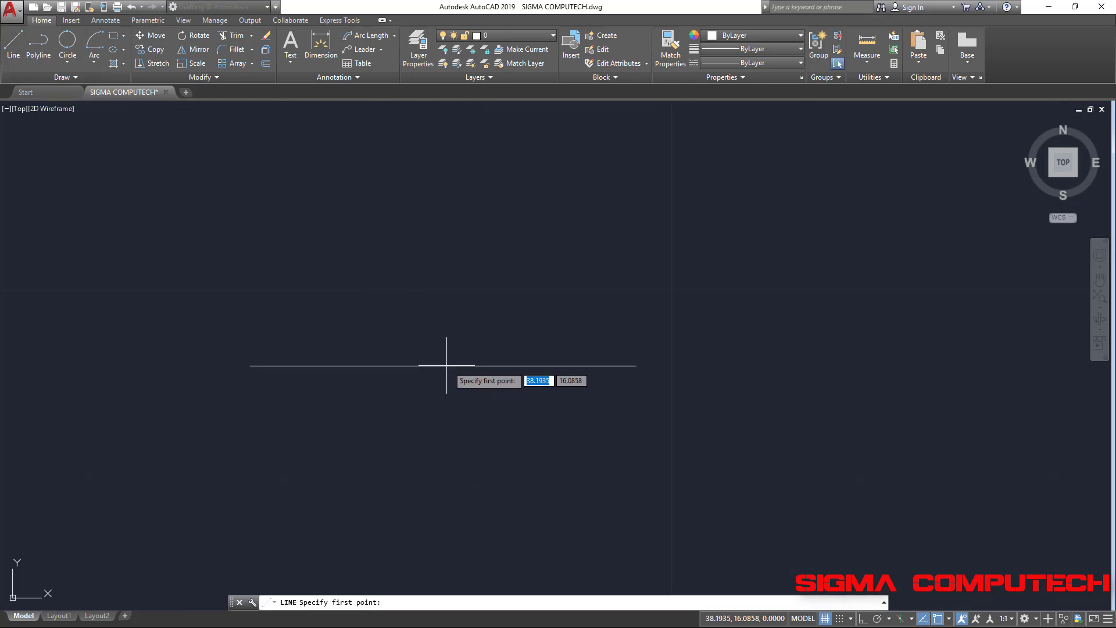
pyautogui.click(443, 366)
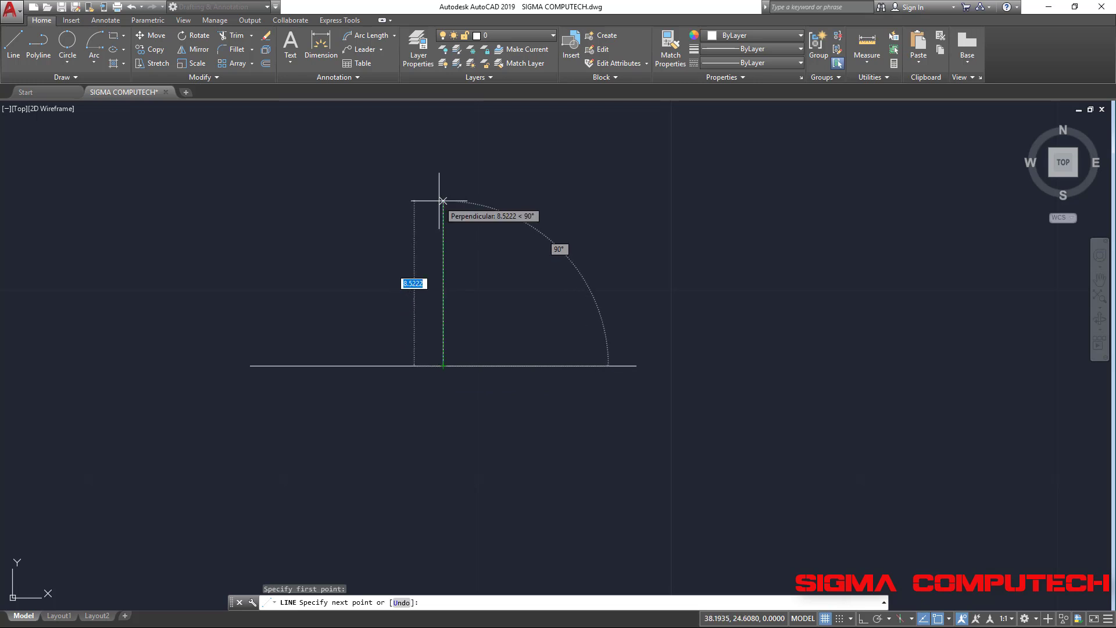
pyautogui.press('F8')
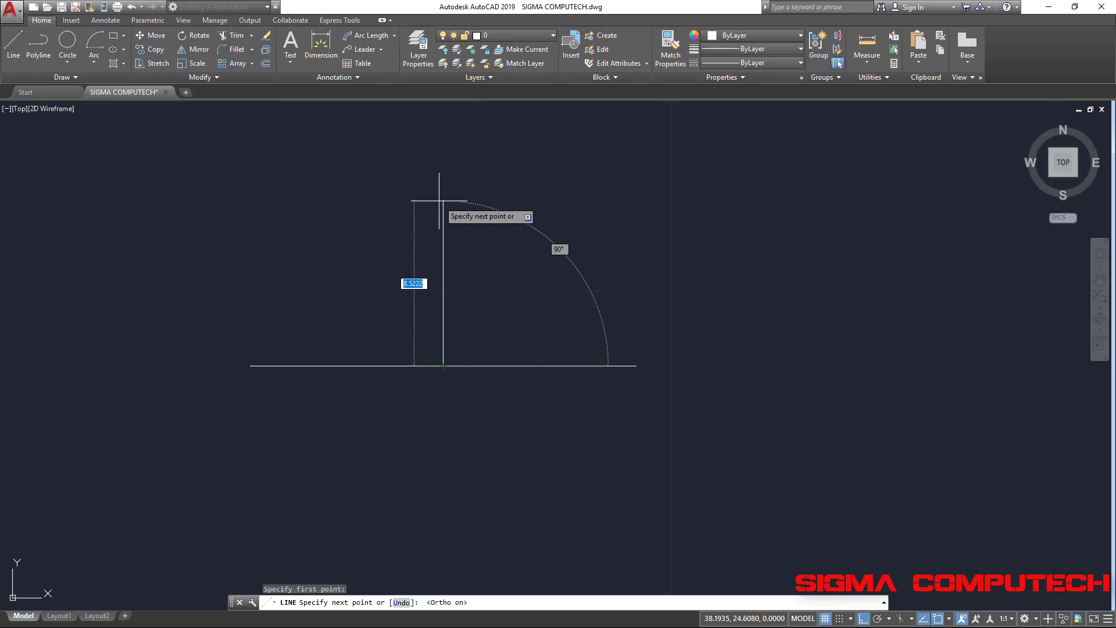
pyautogui.write('10')
pyautogui.press('Return')
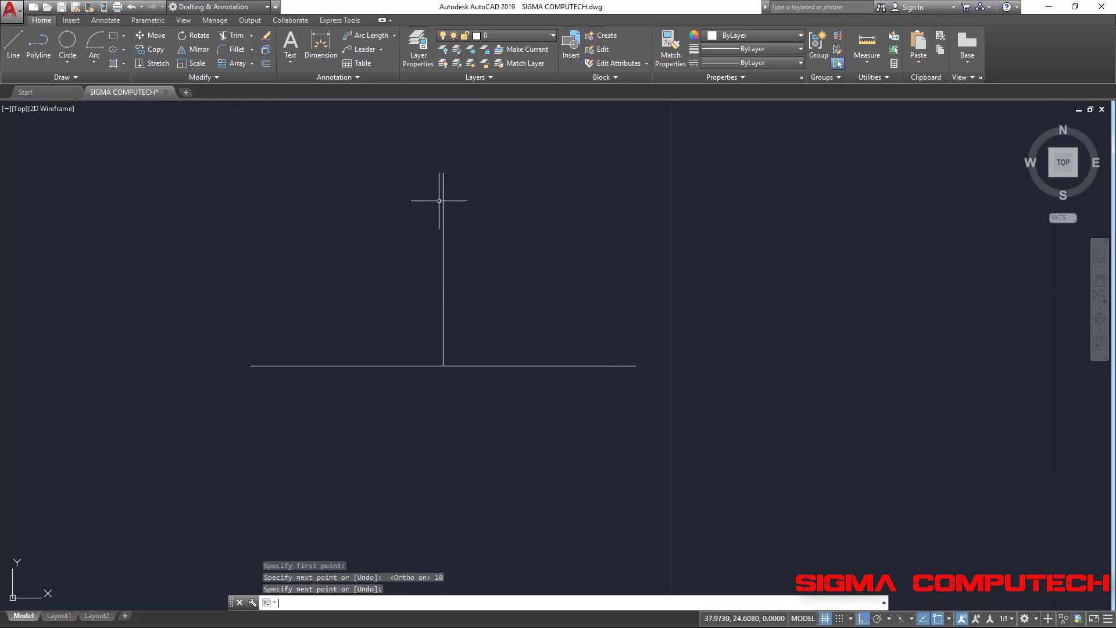
pyautogui.press('Return')
pyautogui.moveTo(514, 255); pyautogui.dragTo(535, 277, button='middle')
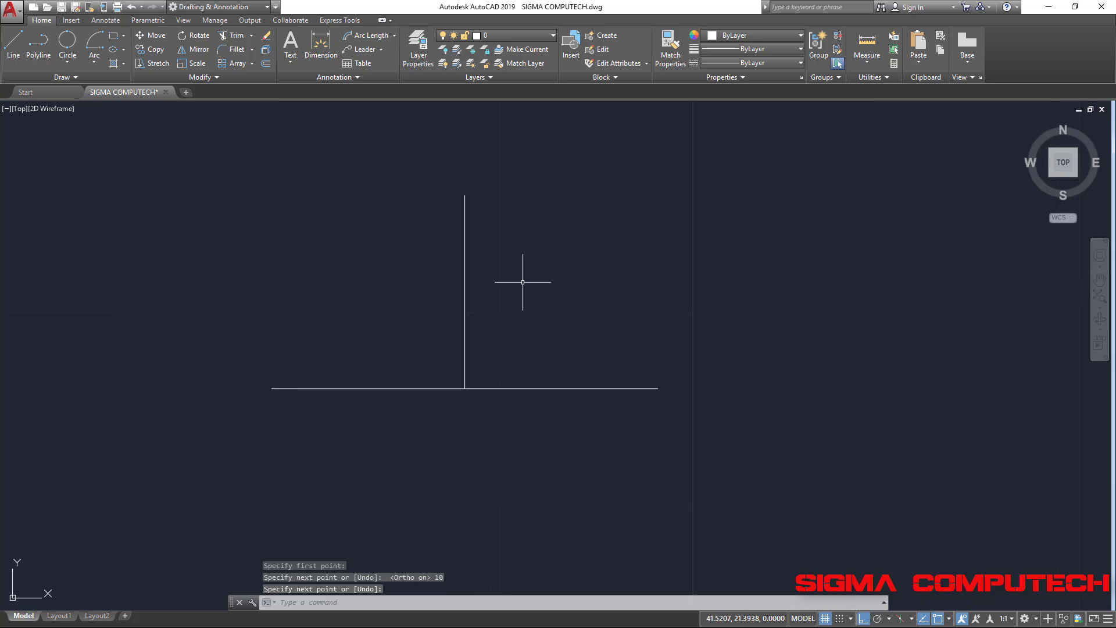
pyautogui.click(69, 64)
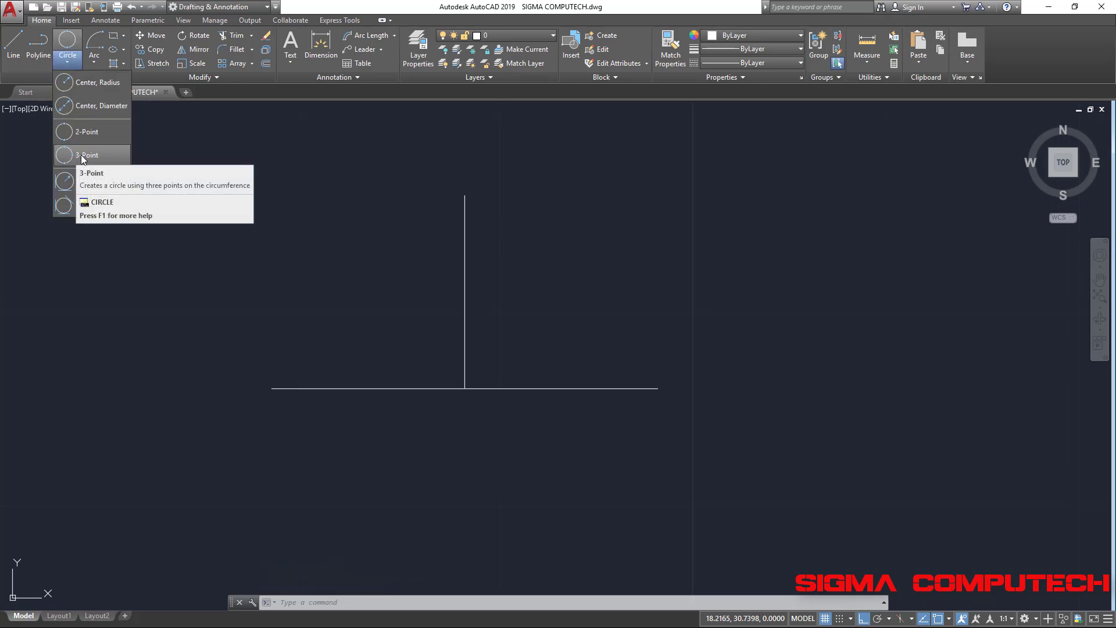
# Step: With Ortho off, draw a 3-point circle through both horizontal-line ends and the vertical line's top
pyautogui.click(81, 156)
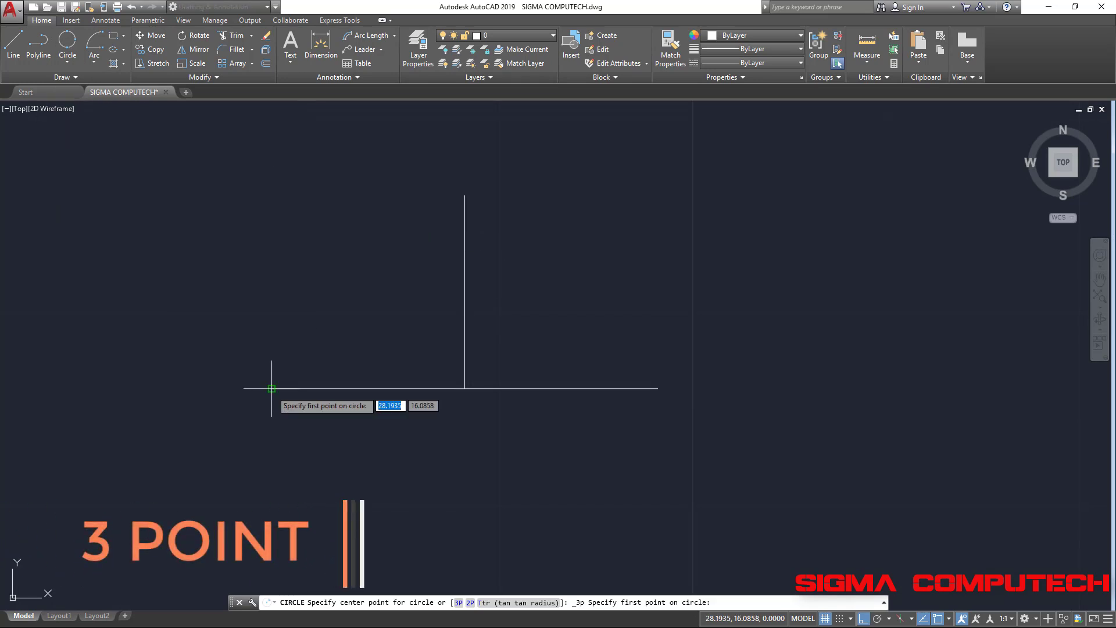
pyautogui.click(271, 389)
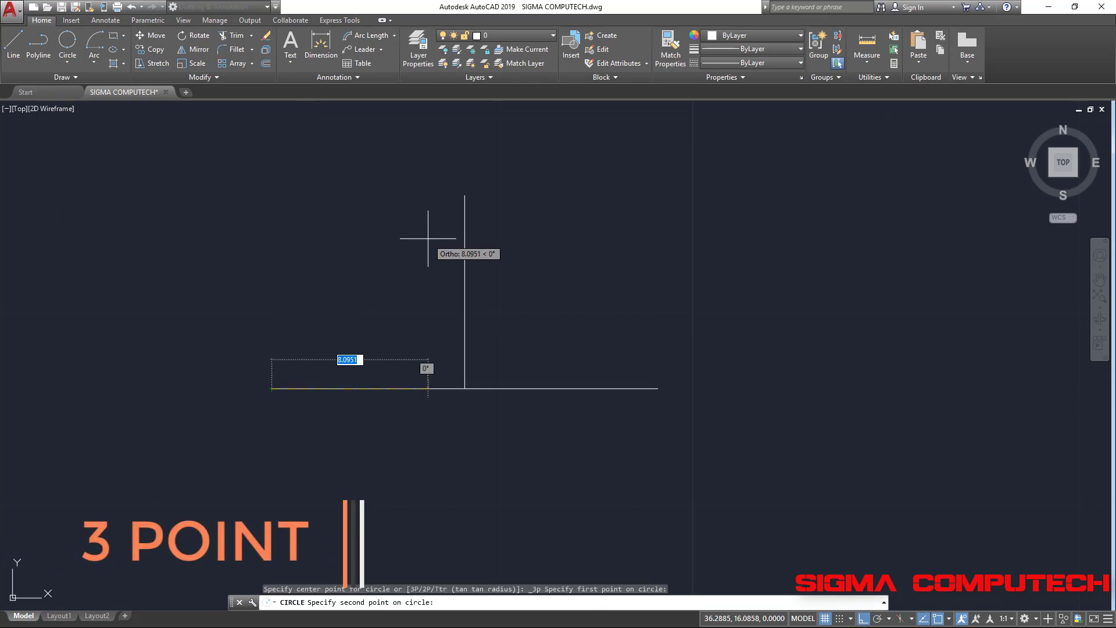
pyautogui.press('F8')
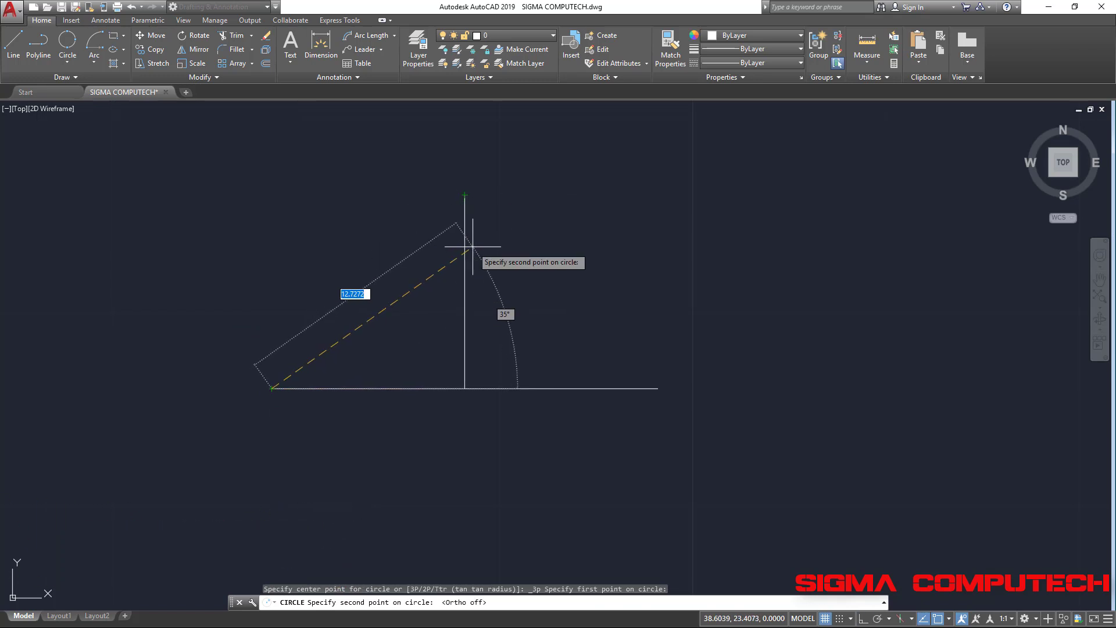
pyautogui.click(465, 194)
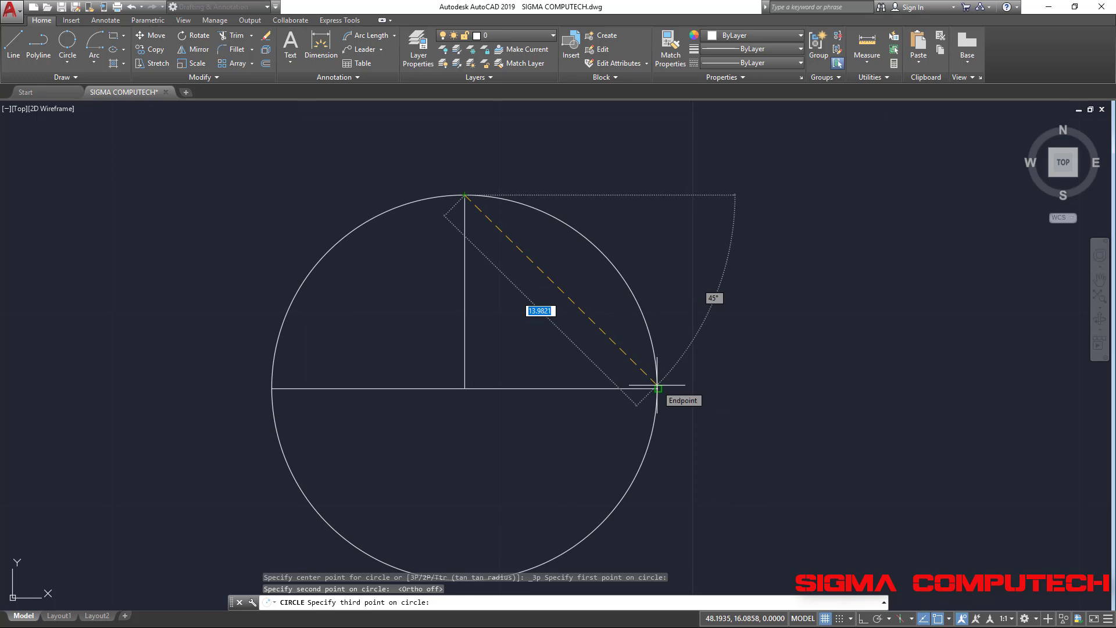
pyautogui.click(657, 387)
pyautogui.scroll(-2, 395, 340)
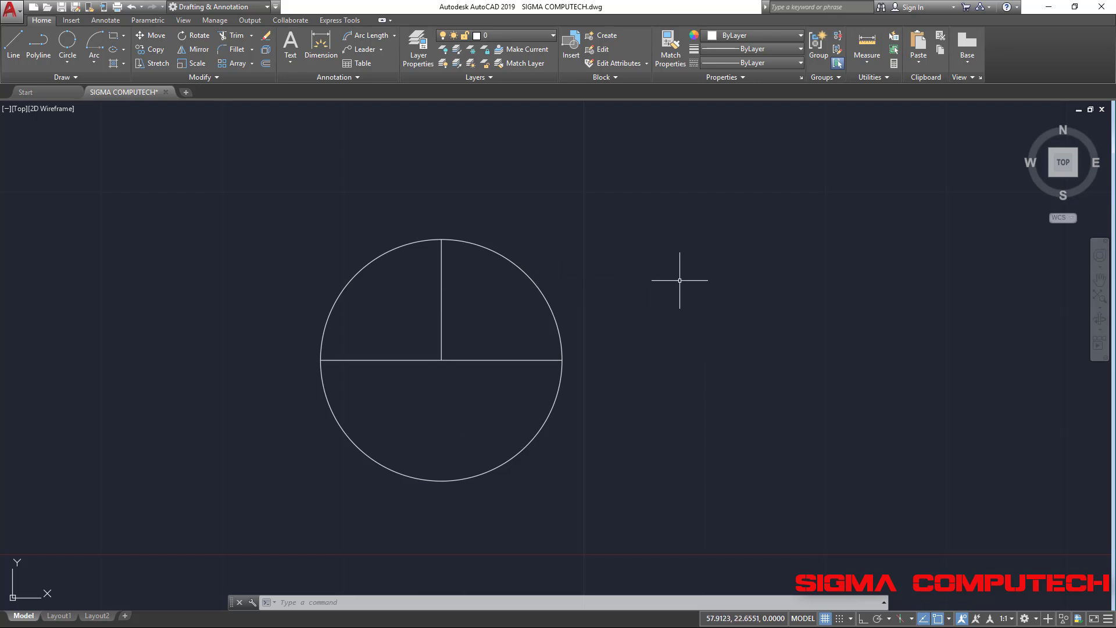
pyautogui.moveTo(681, 330); pyautogui.dragTo(690, 323, button='middle')
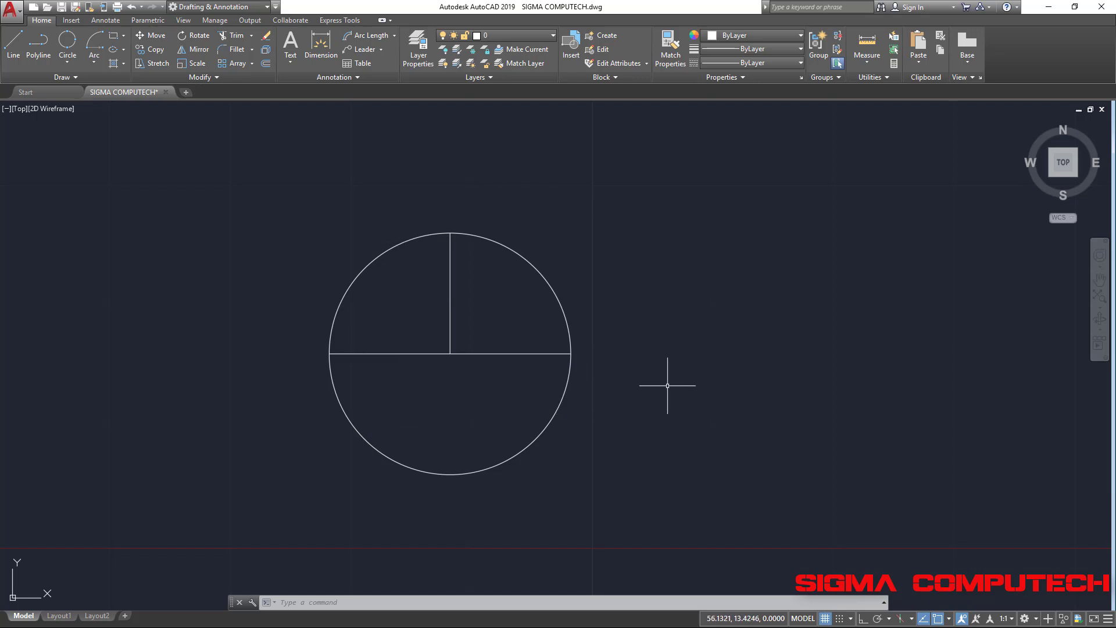
# Step: Delete the three-point circle and recentre the two lines in the view
pyautogui.click(666, 404)
pyautogui.click(429, 402)
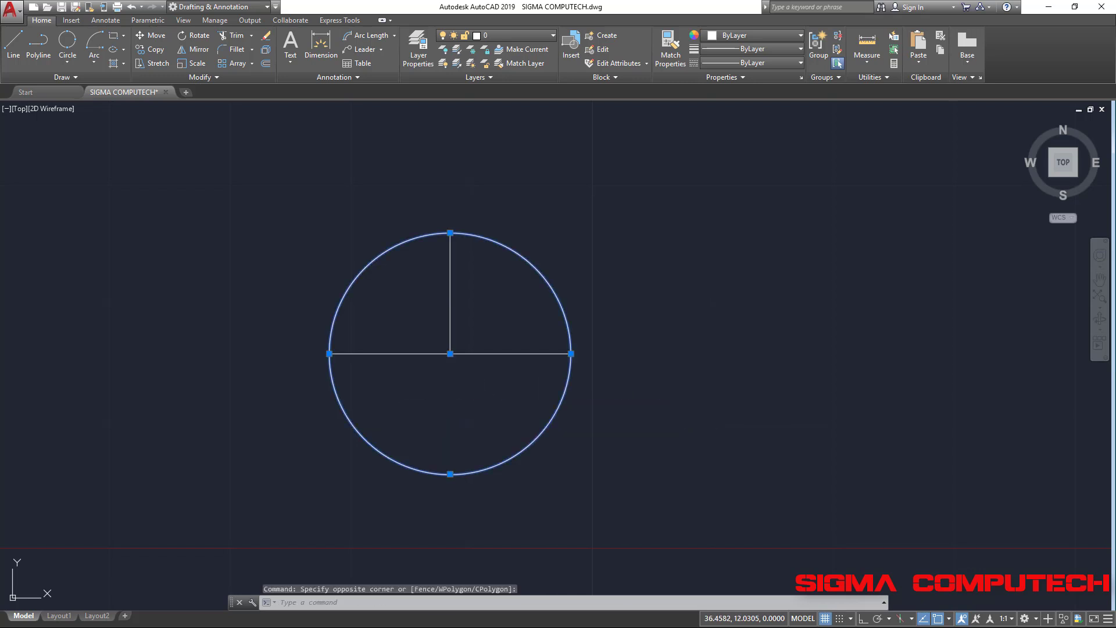
pyautogui.press('Delete')
pyautogui.scroll(2, 488, 293)
pyautogui.scroll(2, 489, 294)
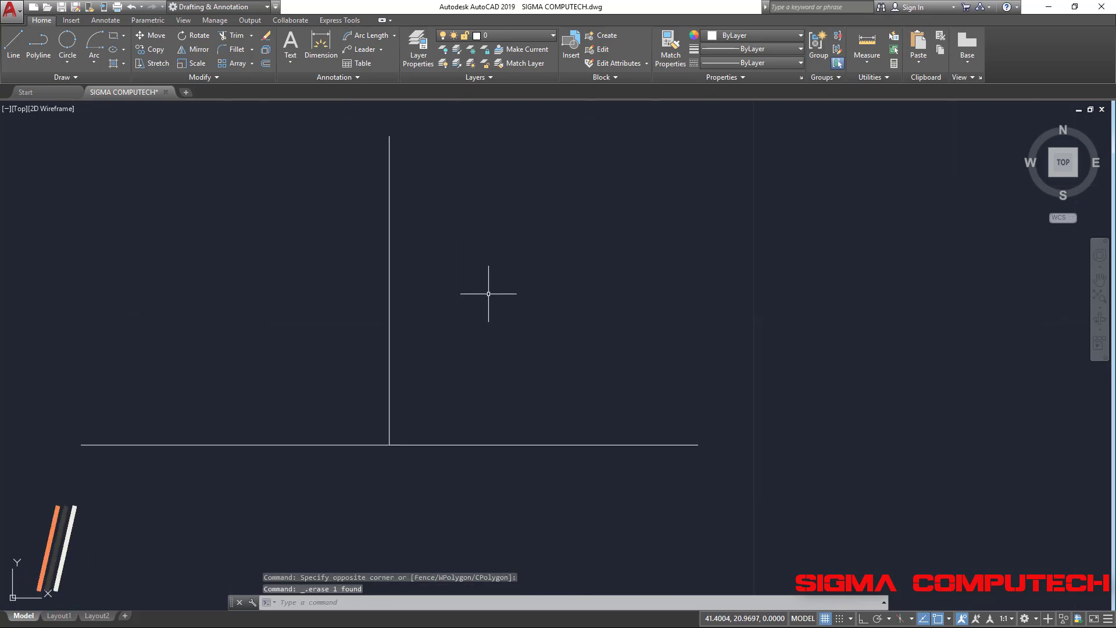
pyautogui.moveTo(492, 294); pyautogui.dragTo(517, 324, button='middle')
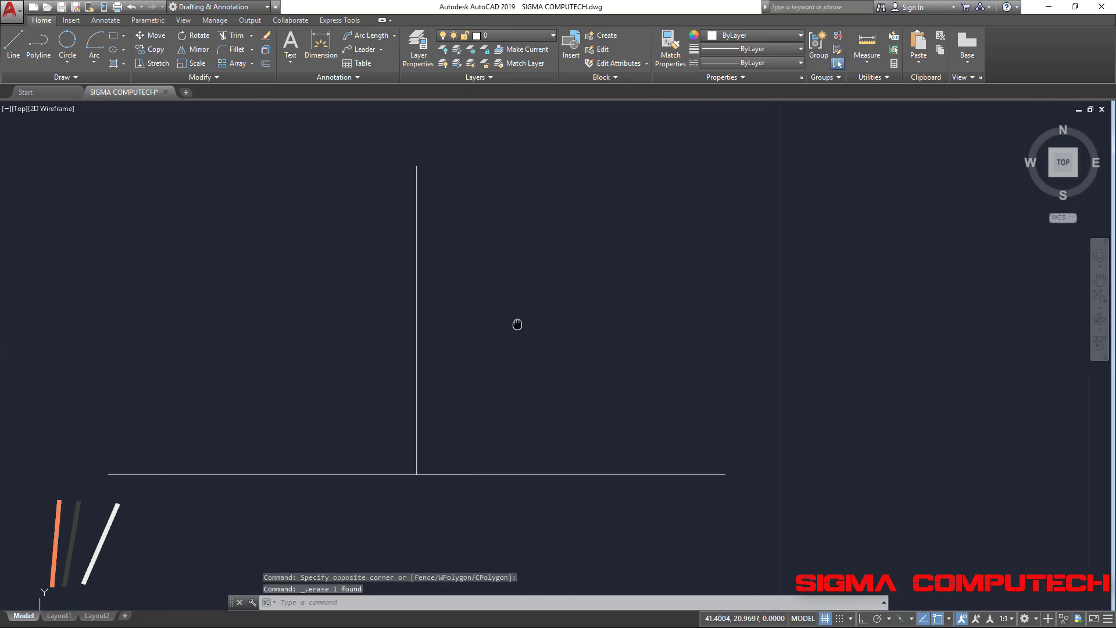
# Step: Start a Tan, Tan, Radius circle tangent to the vertical and horizontal lines
pyautogui.click(68, 64)
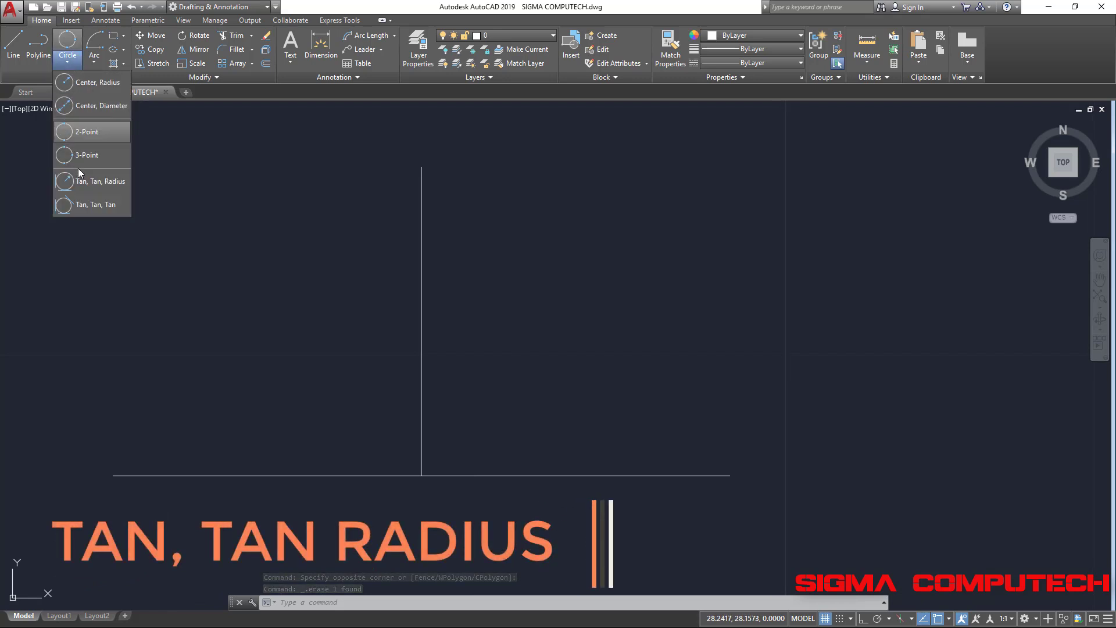
pyautogui.click(104, 185)
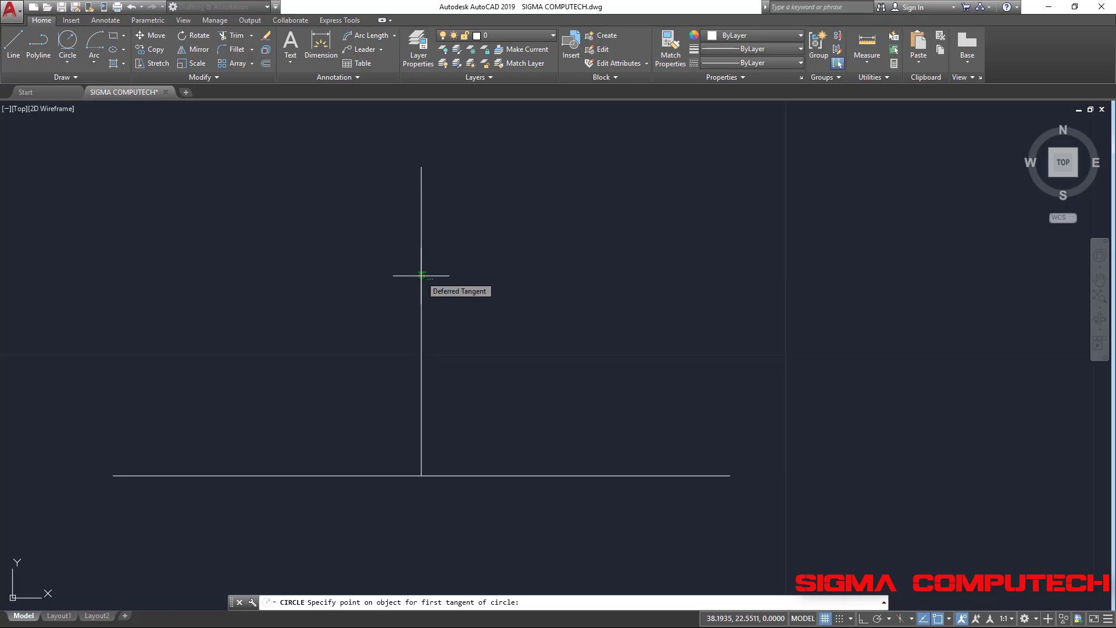
pyautogui.click(422, 275)
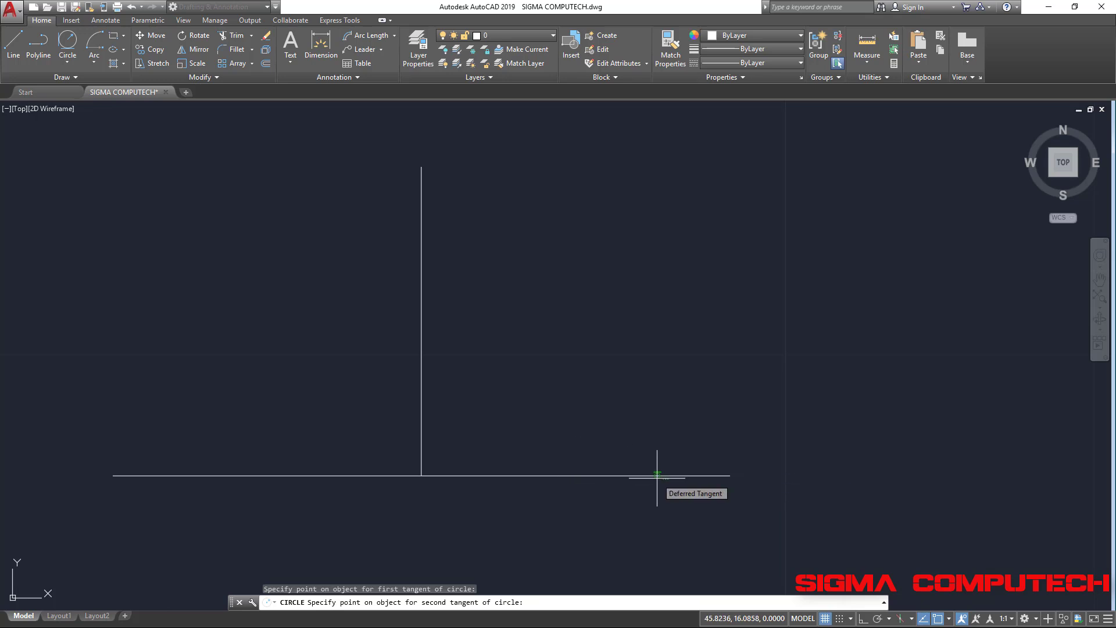
pyautogui.click(657, 476)
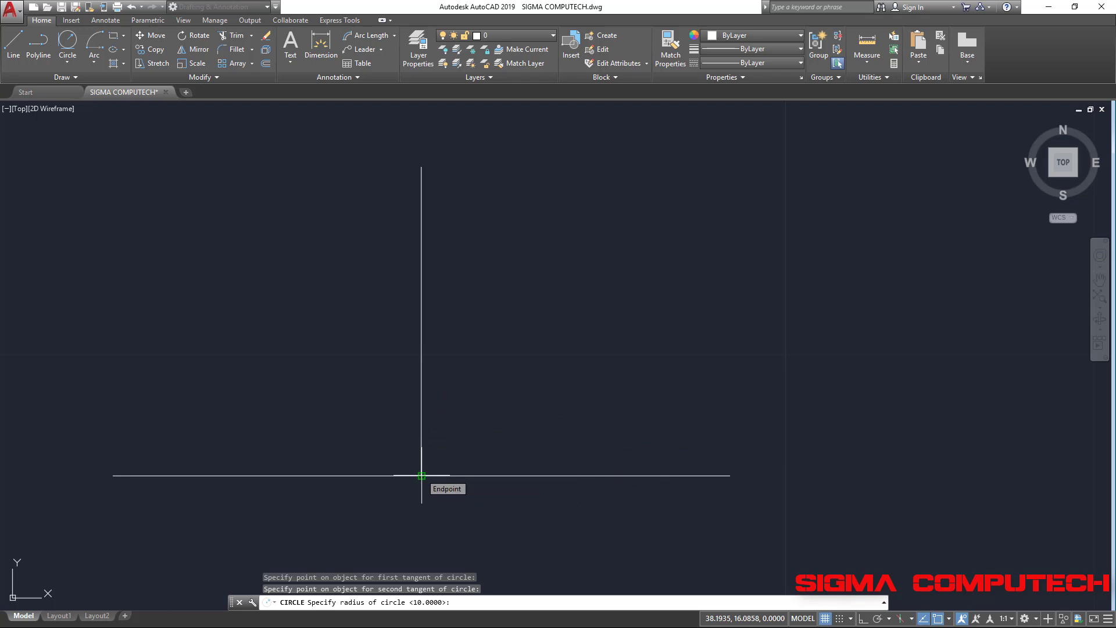
# Step: Give the tangent circle a radius of 5 in the lines' corner
pyautogui.click(422, 476)
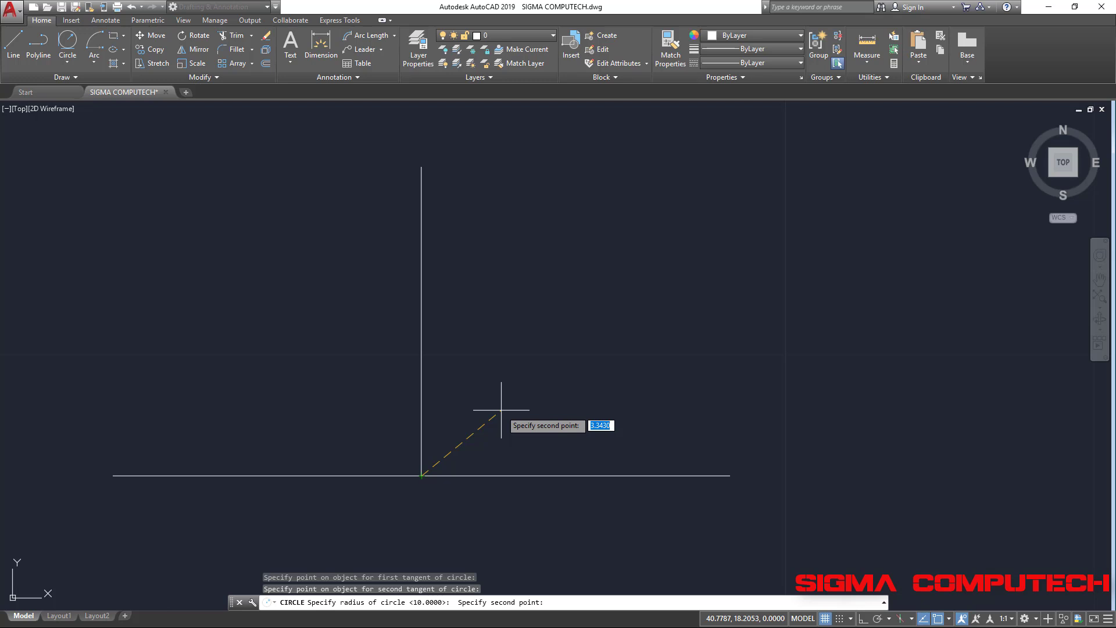
pyautogui.press('Return')
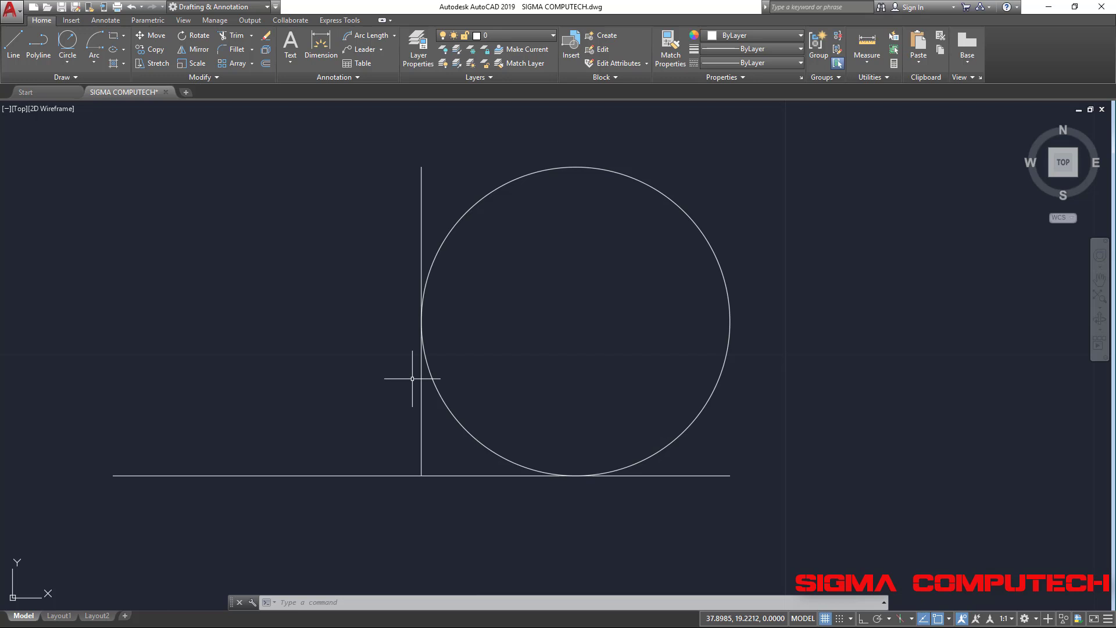
pyautogui.moveTo(381, 361); pyautogui.dragTo(506, 371, button='middle')
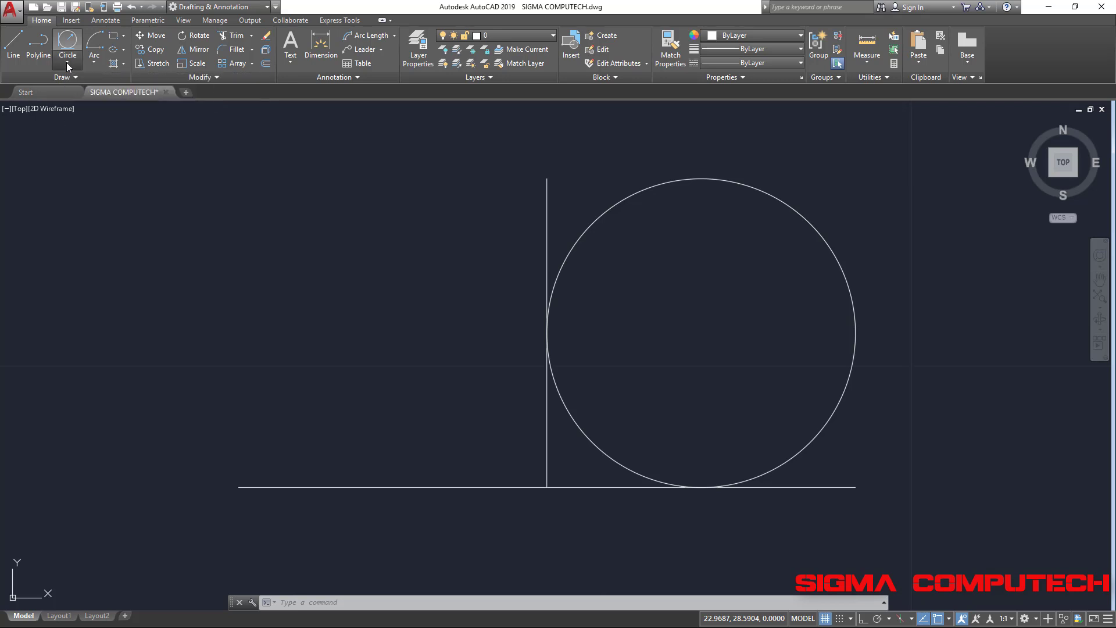
# Step: Draw a diagonal line from the horizontal line's left end to the vertical line's top
pyautogui.click(68, 64)
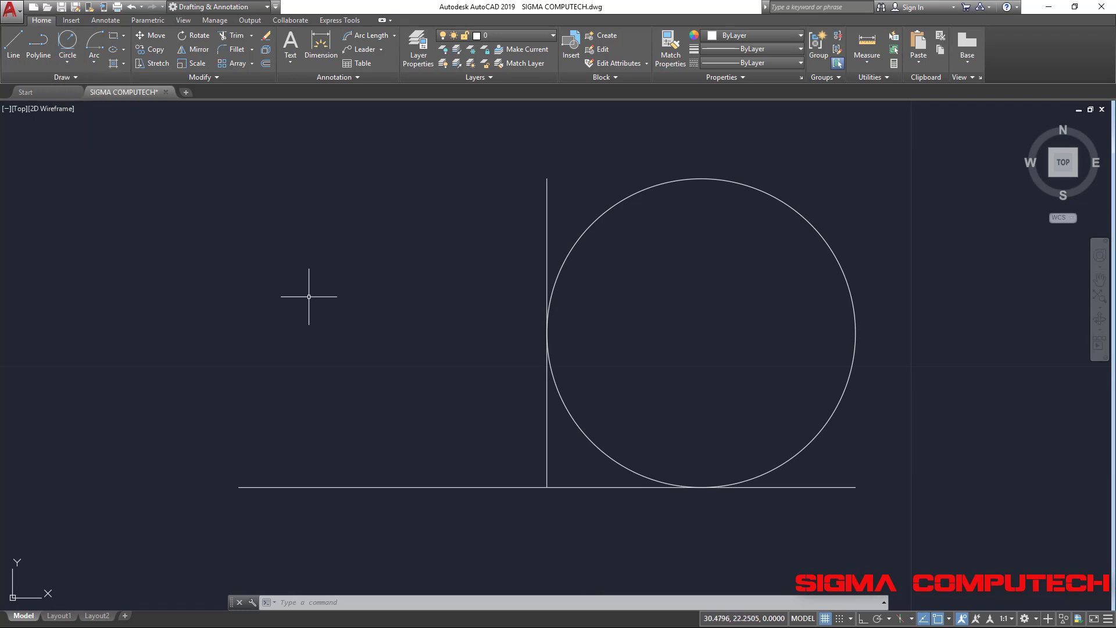
pyautogui.click(14, 42)
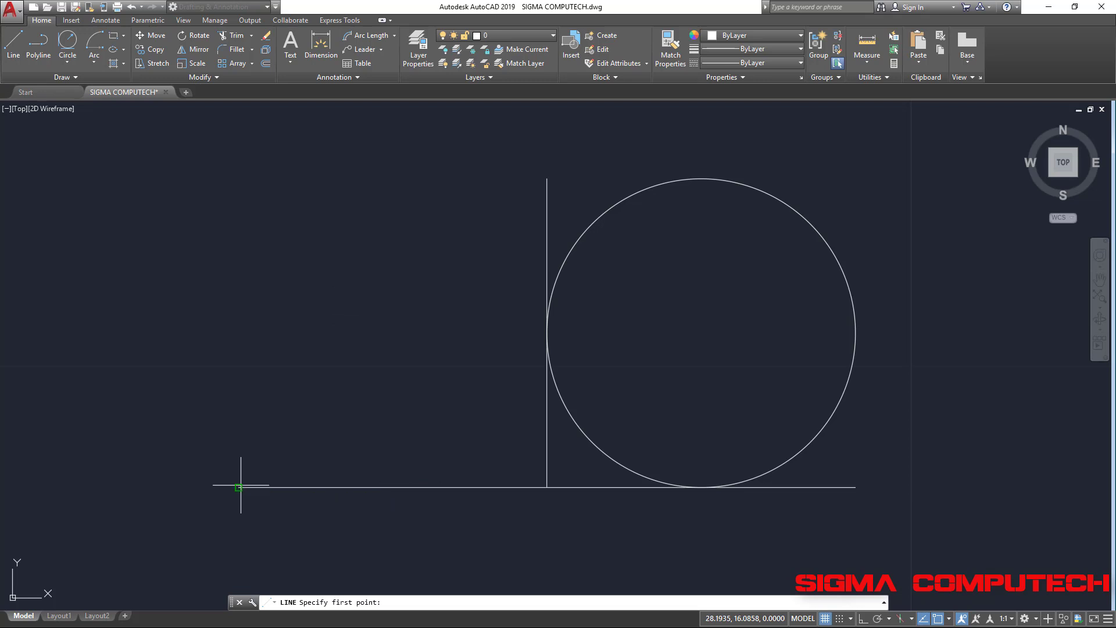
pyautogui.click(239, 487)
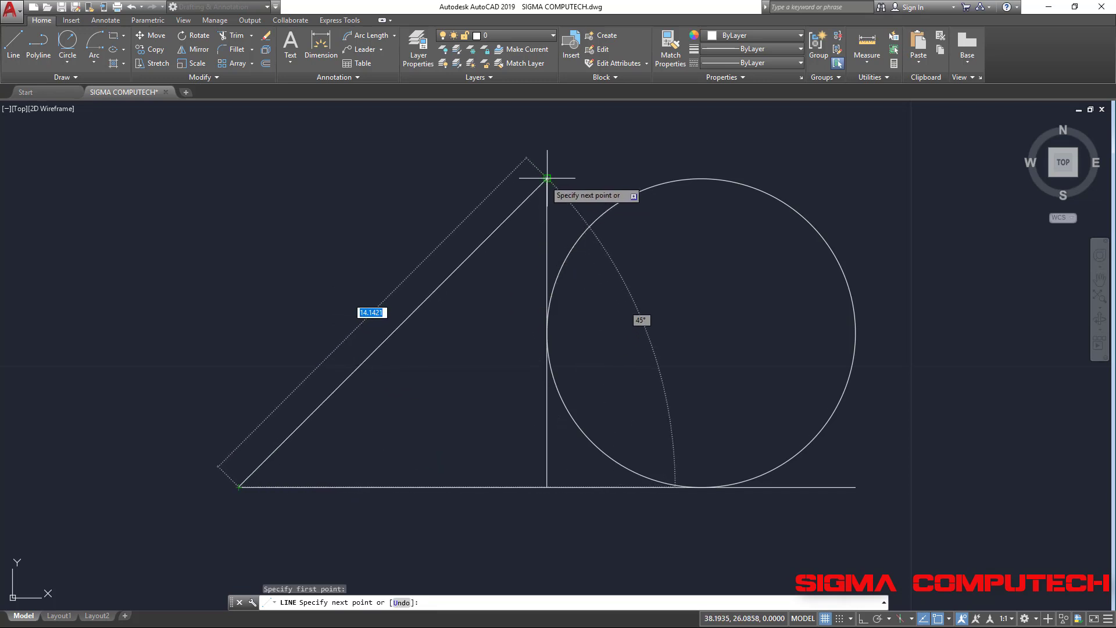
pyautogui.click(547, 179)
pyautogui.press('Return')
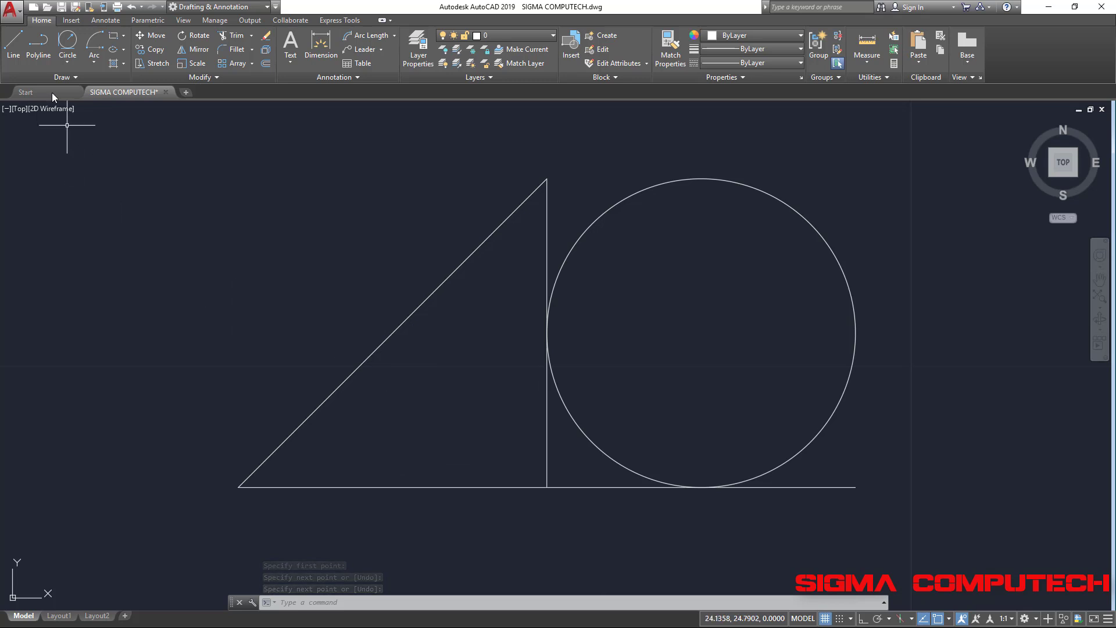
# Step: Draw a Tan-Tan-Tan circle touching the hypotenuse, base line and vertical line
pyautogui.click(72, 65)
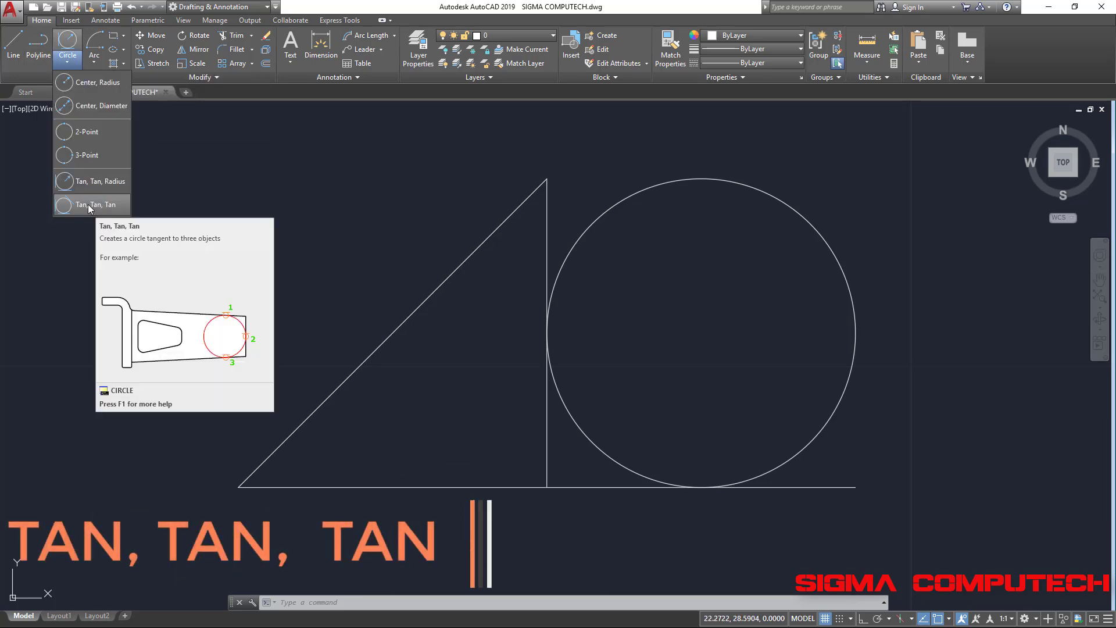
pyautogui.click(108, 207)
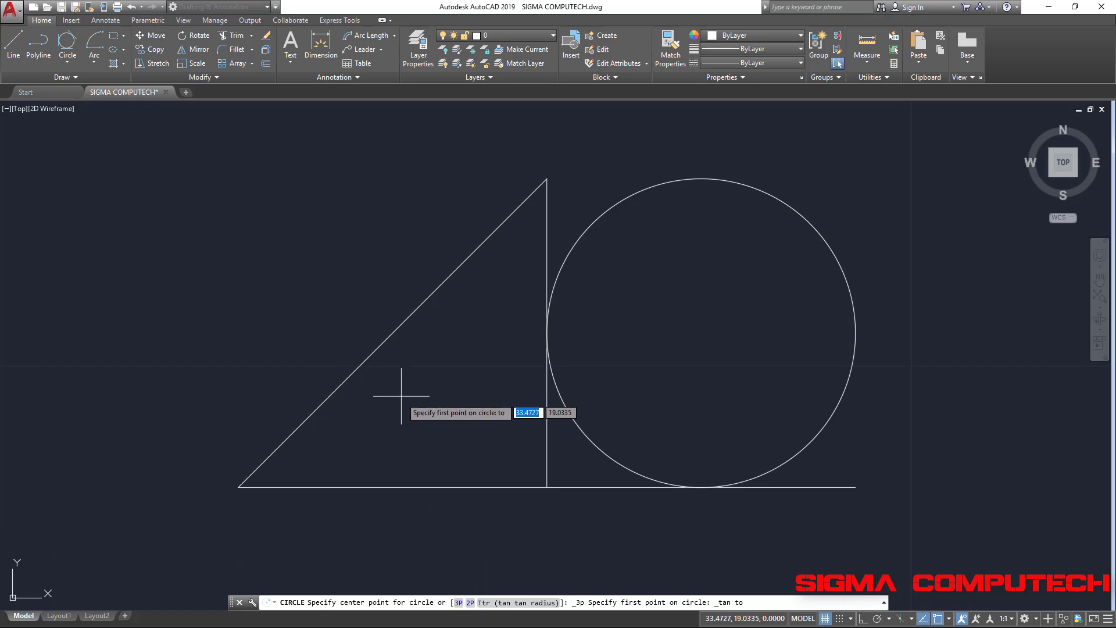
pyautogui.click(400, 321)
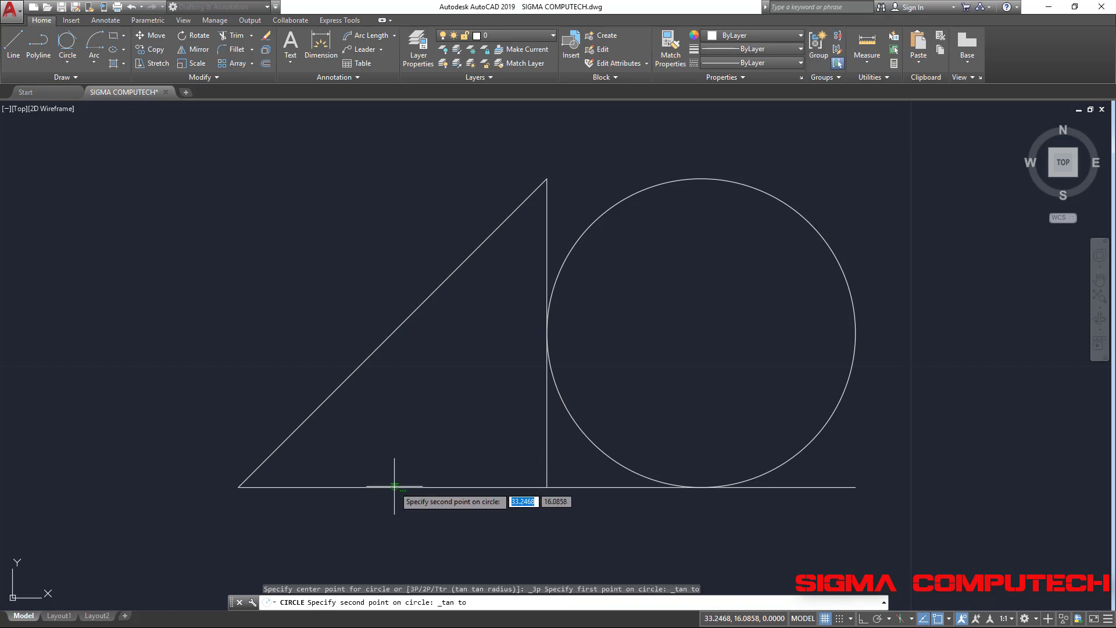
pyautogui.click(394, 486)
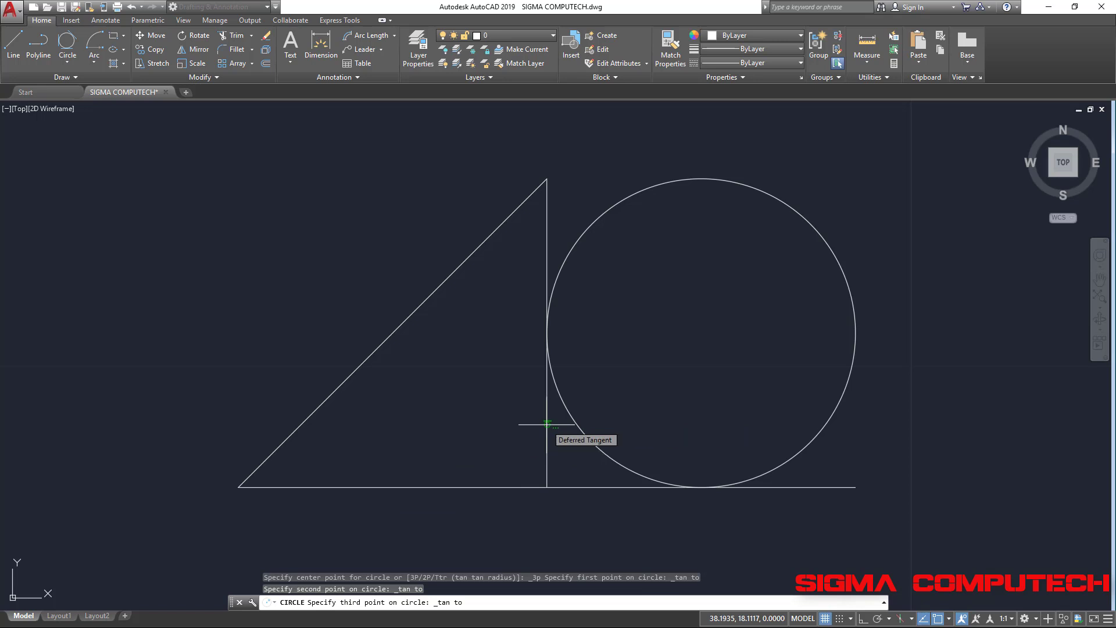
pyautogui.click(547, 425)
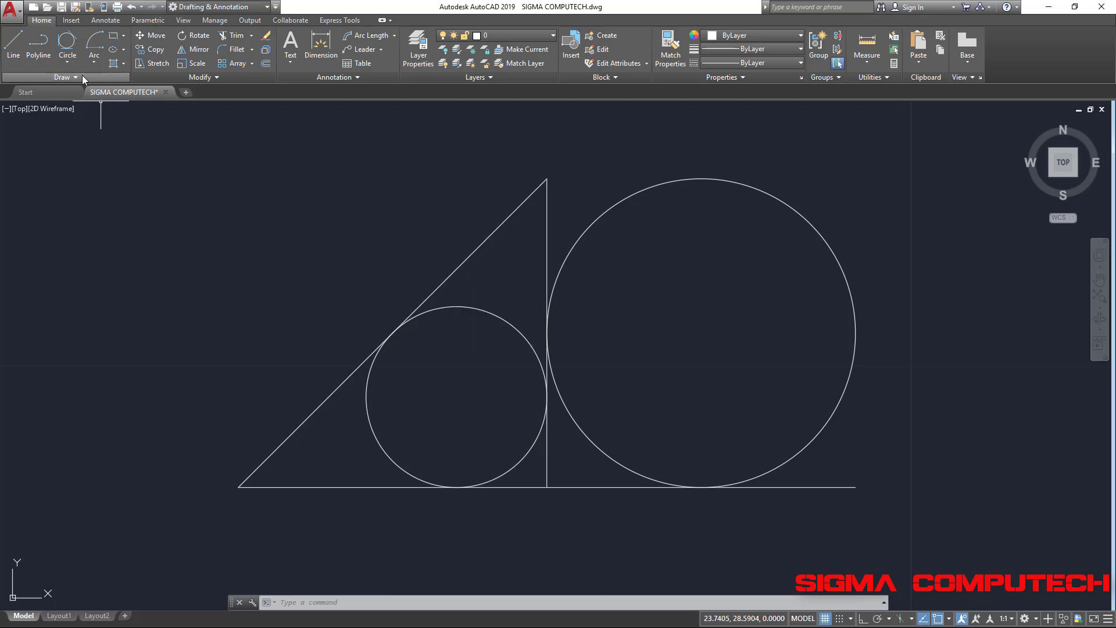
# Step: Add a small Tan-Tan-Tan circle touching the hypotenuse, base line and middle circle
pyautogui.click(67, 61)
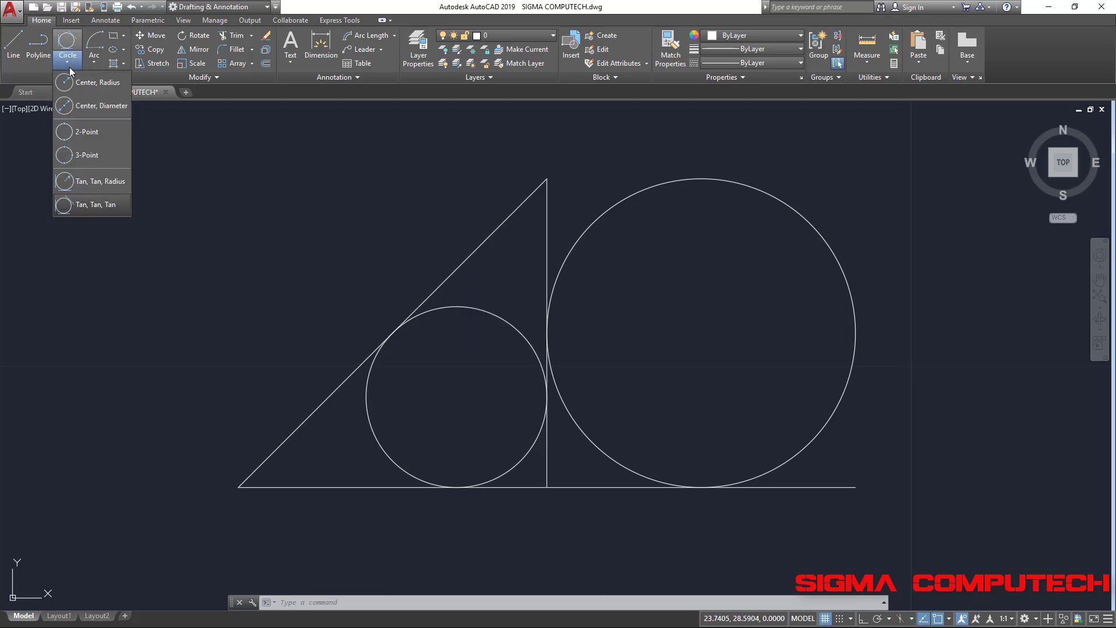
pyautogui.click(77, 206)
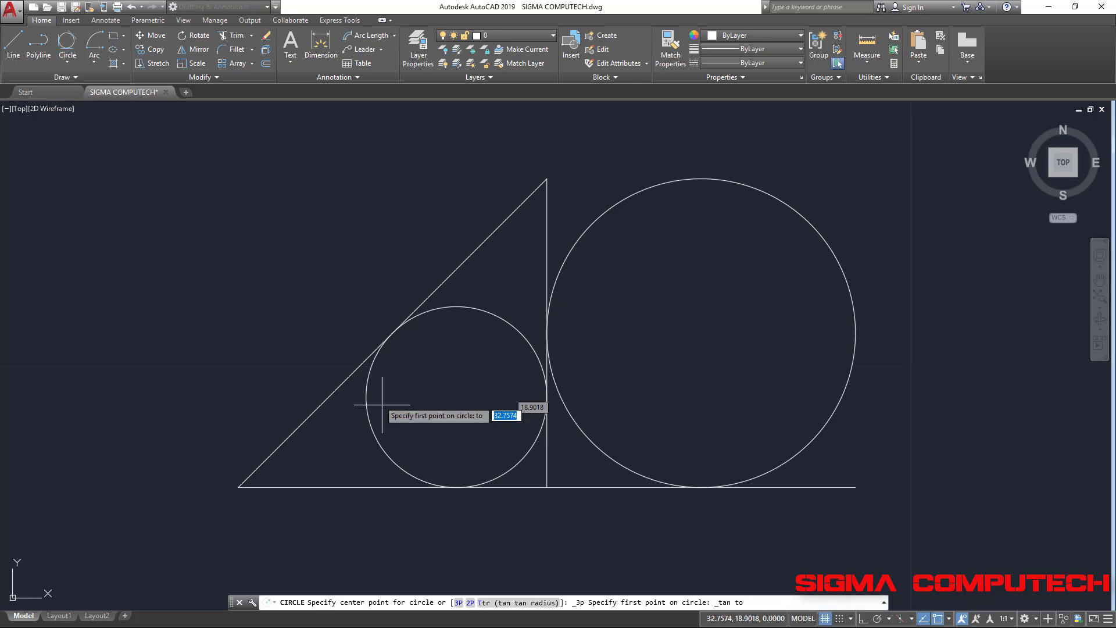
pyautogui.click(297, 429)
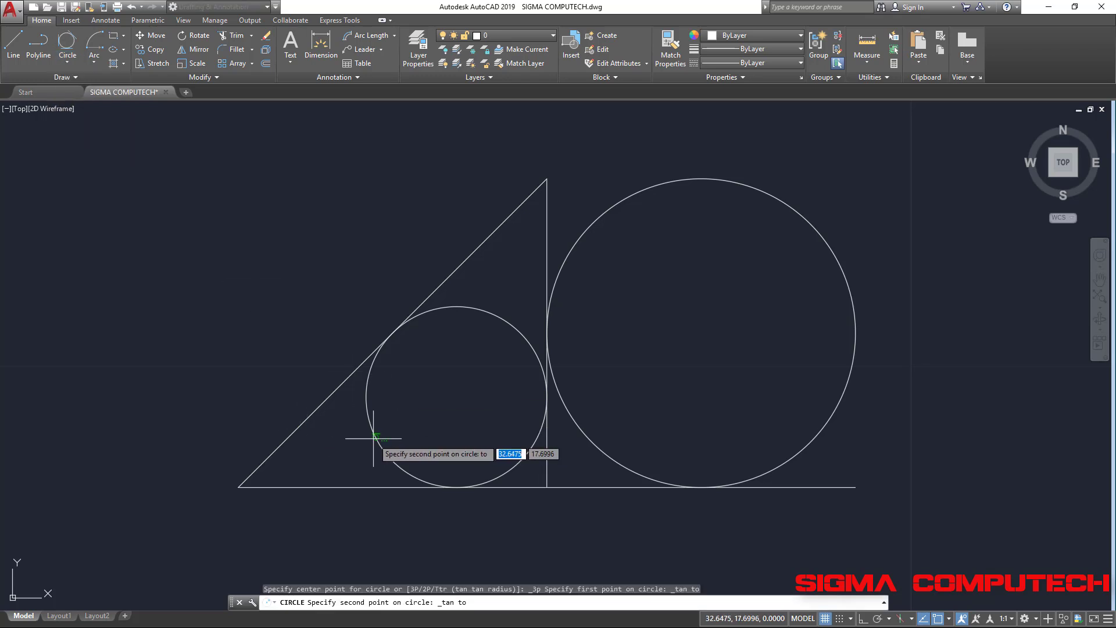
pyautogui.click(351, 455)
pyautogui.click(335, 486)
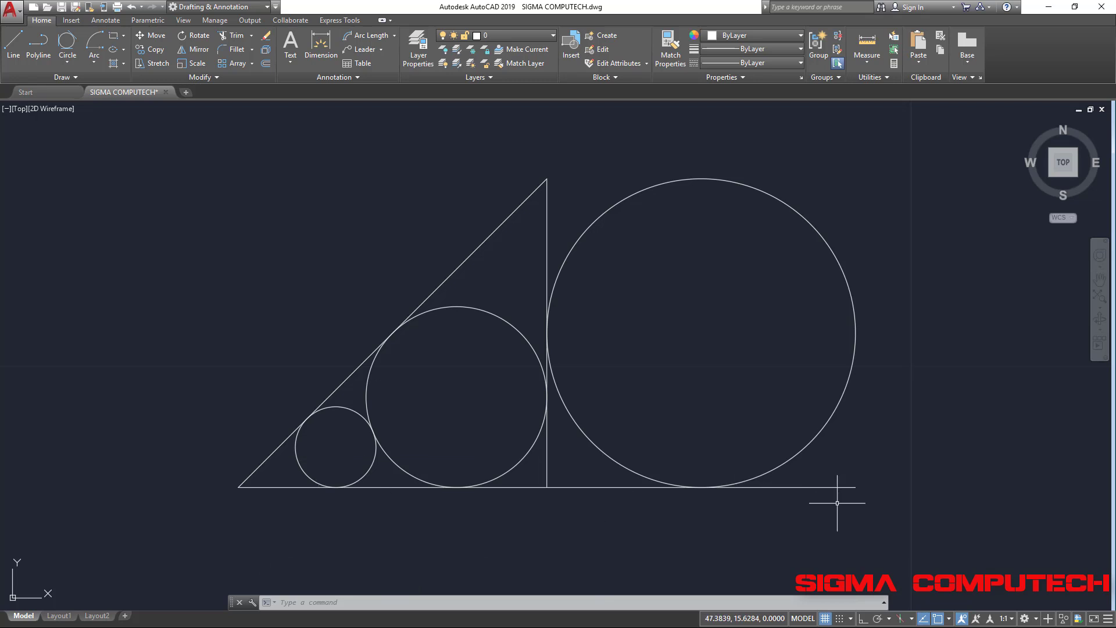
# Step: Erase the triangle and all circles with a crossing selection
pyautogui.click(881, 513)
pyautogui.click(262, 118)
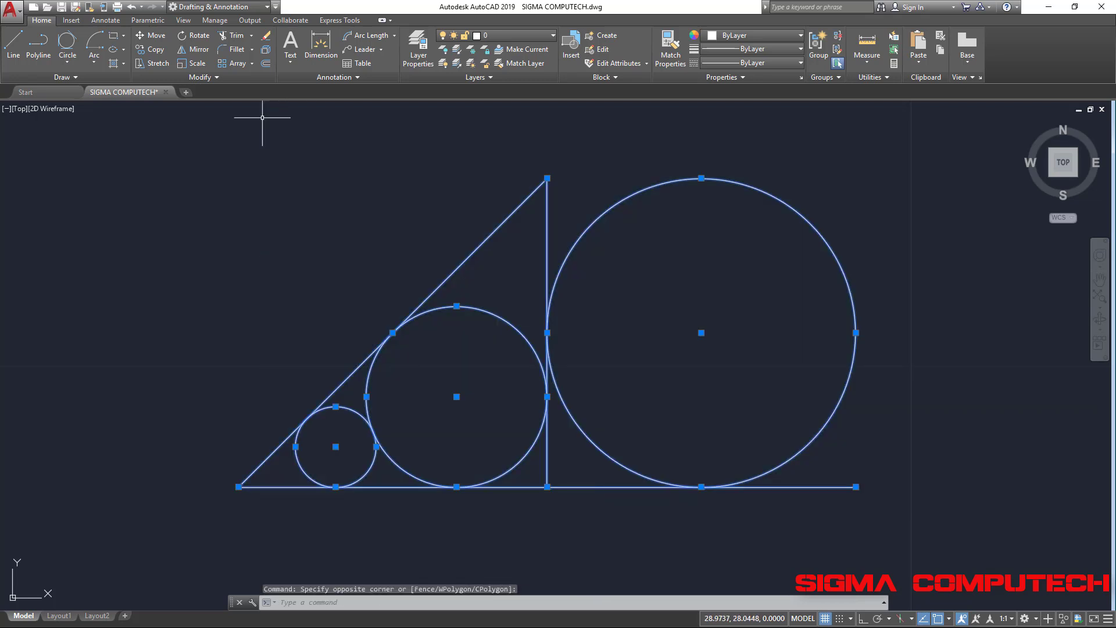
pyautogui.press('Delete')
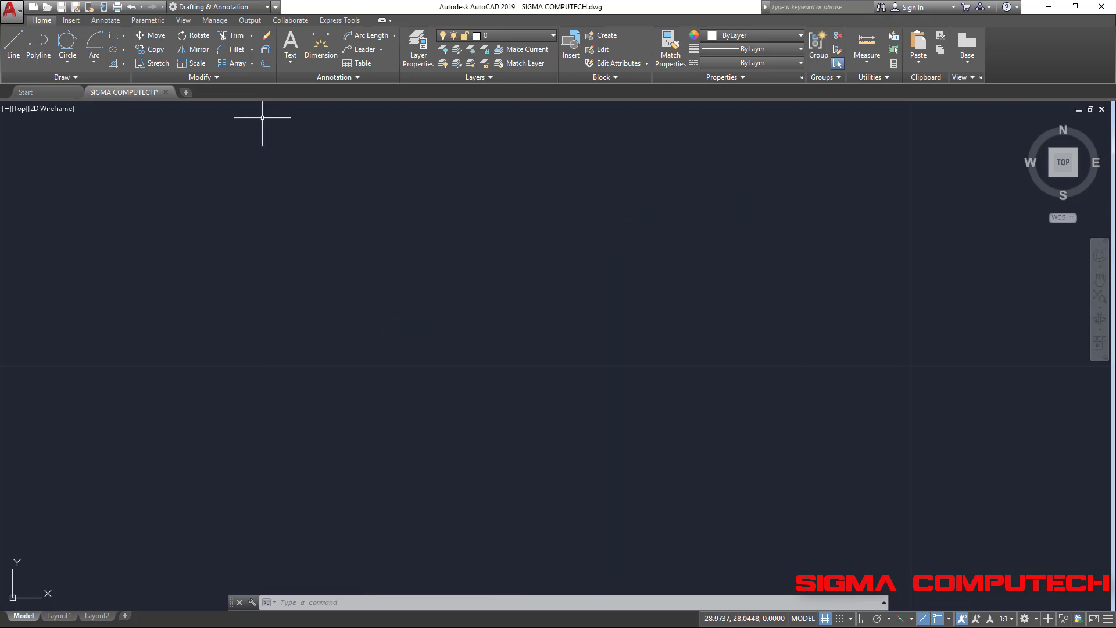
pyautogui.write('C')
pyautogui.press('Return')
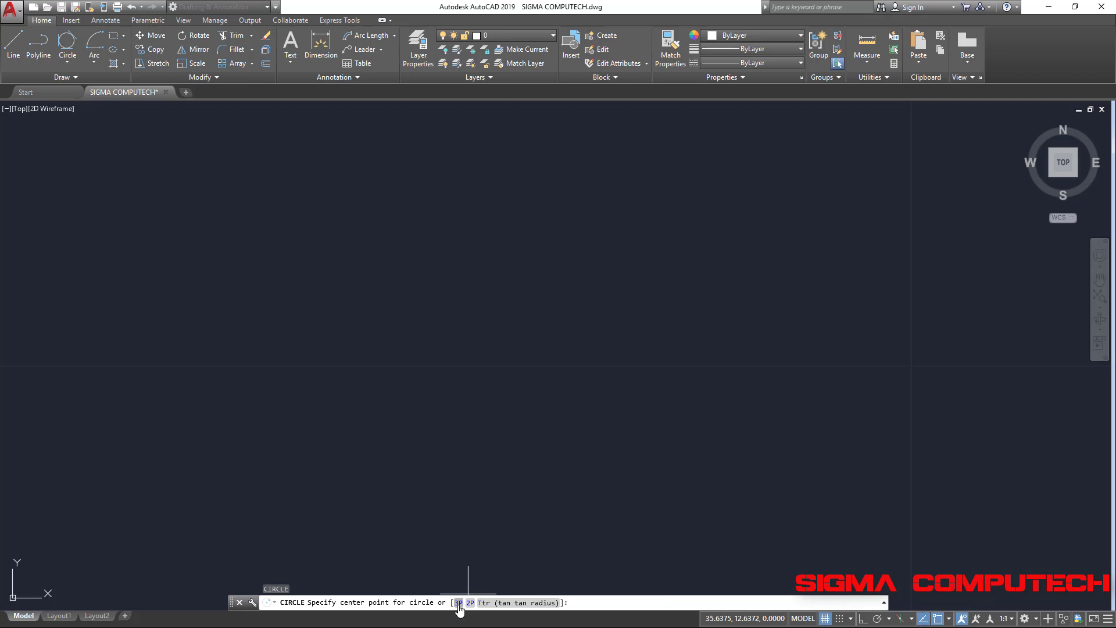
# Step: Draw a circle through three clicked points on the empty drawing
pyautogui.click(459, 604)
pyautogui.click(324, 400)
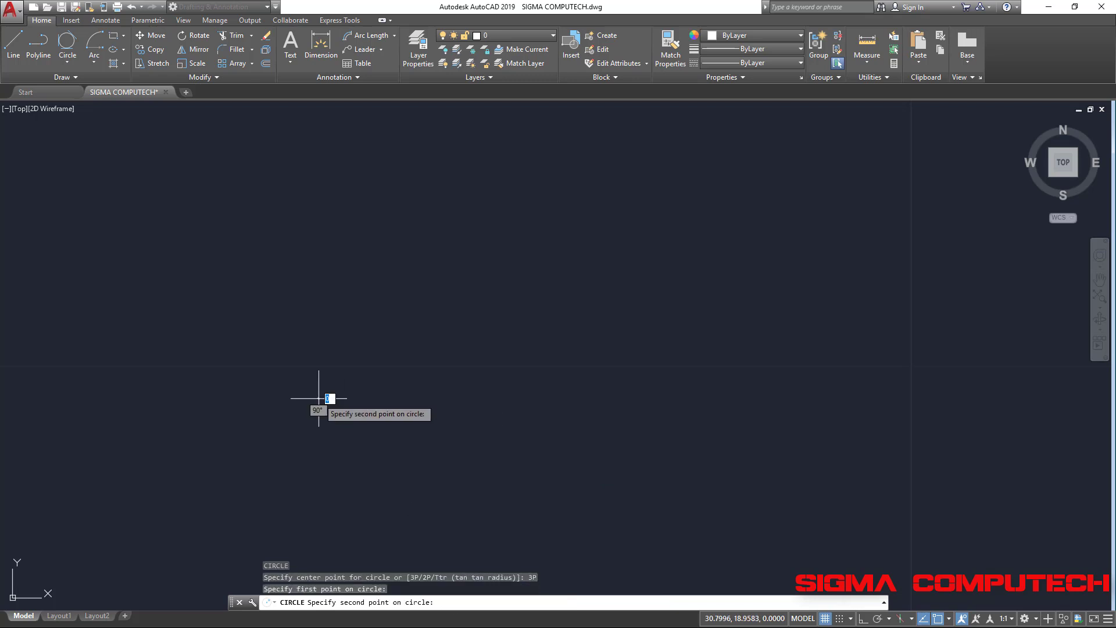
pyautogui.click(383, 265)
pyautogui.click(456, 357)
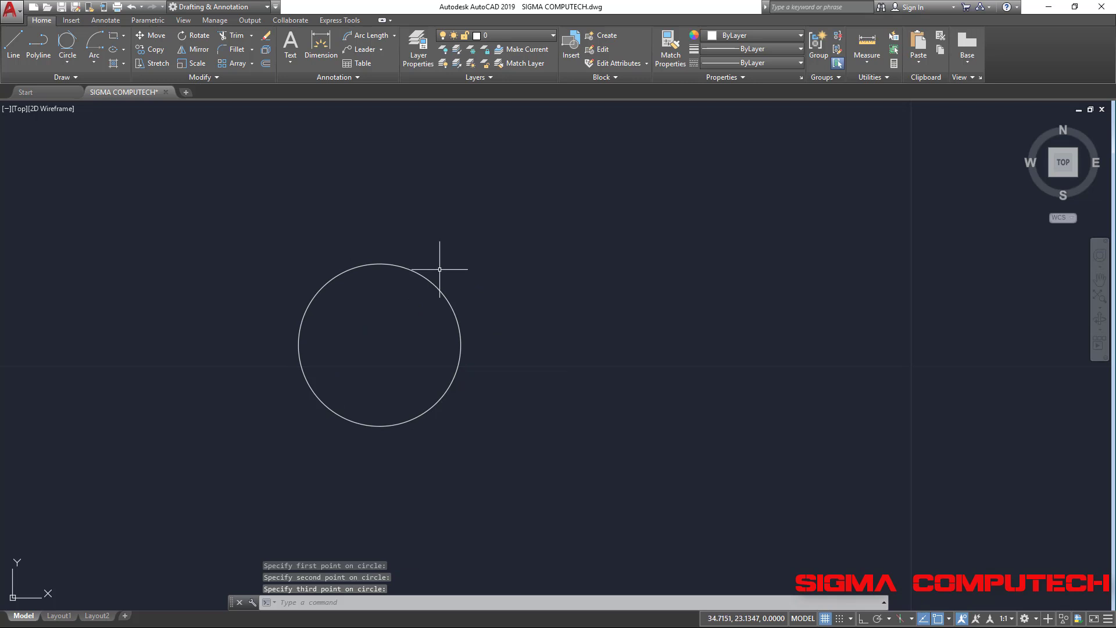
# Step: Draw a second circle to its right from two diameter endpoints
pyautogui.press('Return')
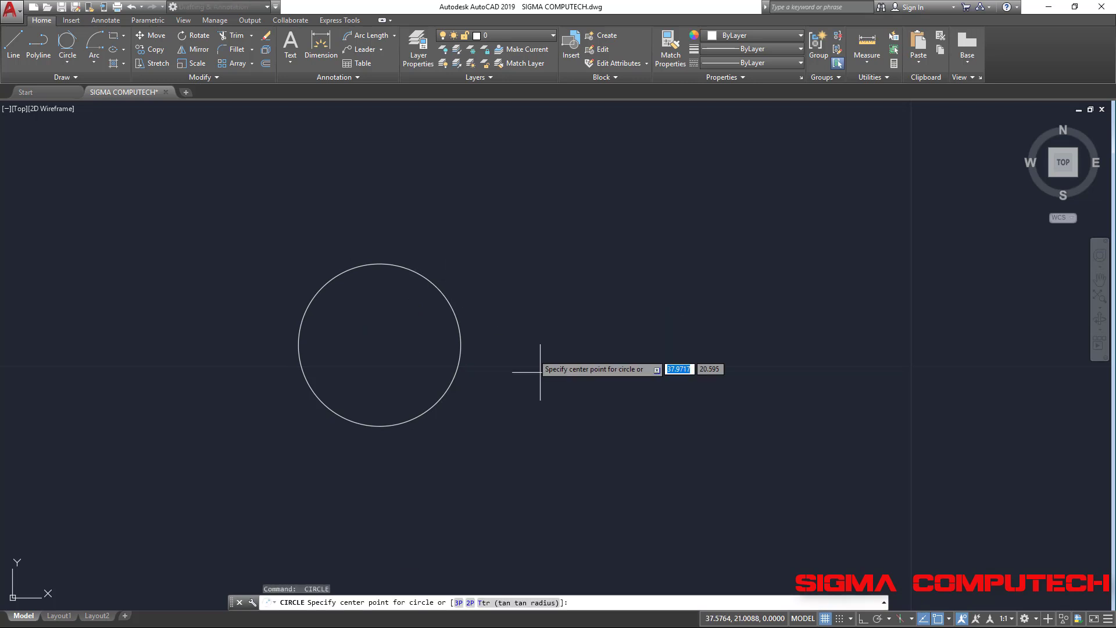
pyautogui.click(472, 608)
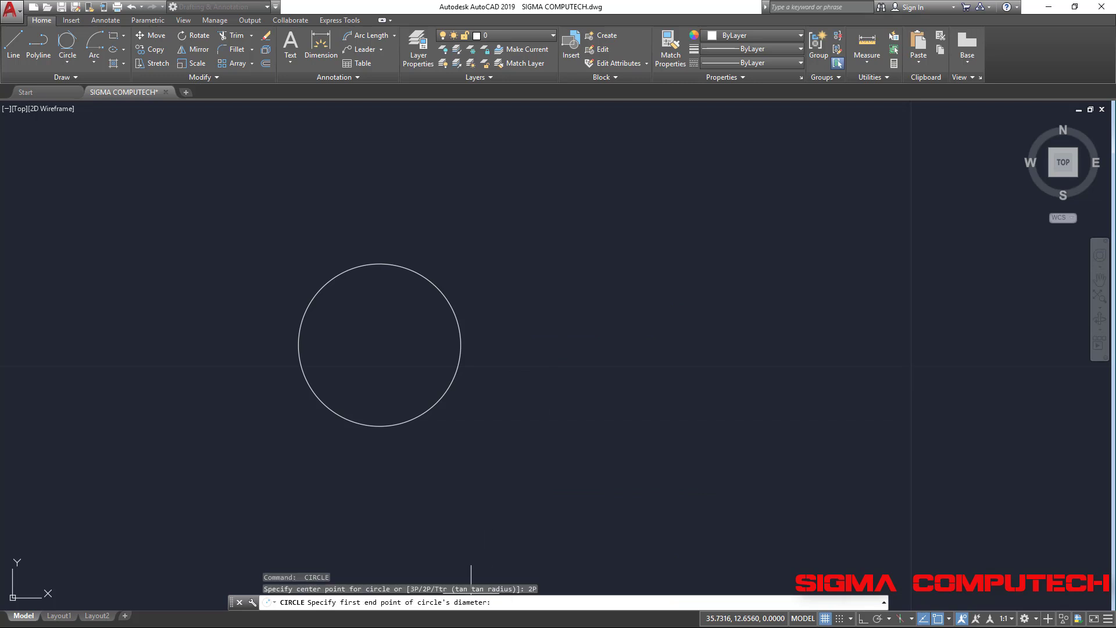
pyautogui.click(522, 352)
pyautogui.click(652, 293)
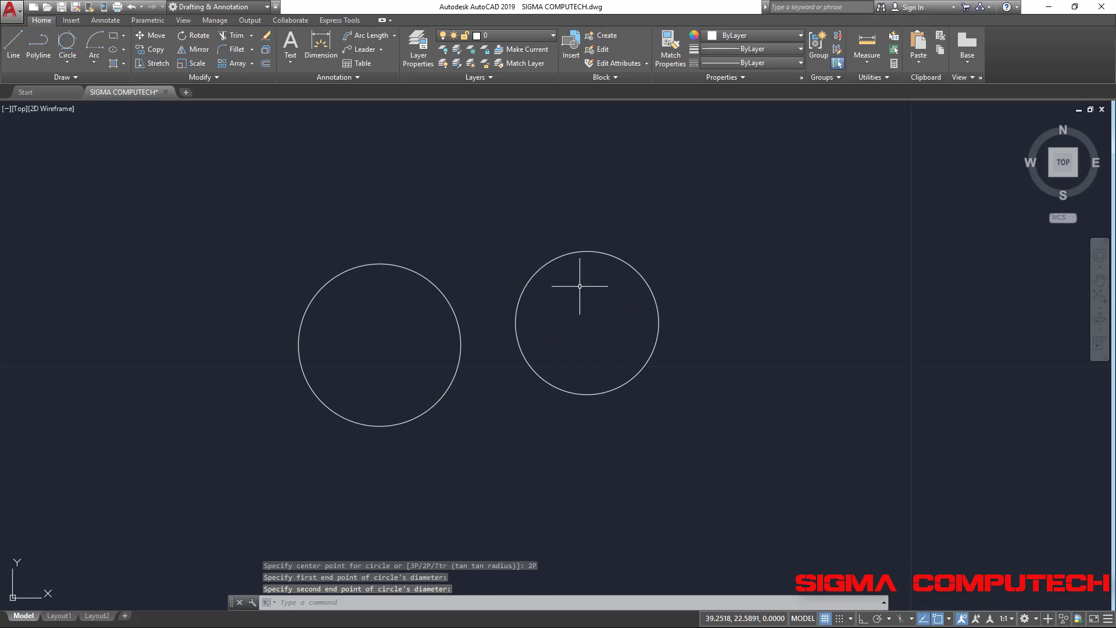
pyautogui.moveTo(617, 320); pyautogui.dragTo(574, 370, button='middle')
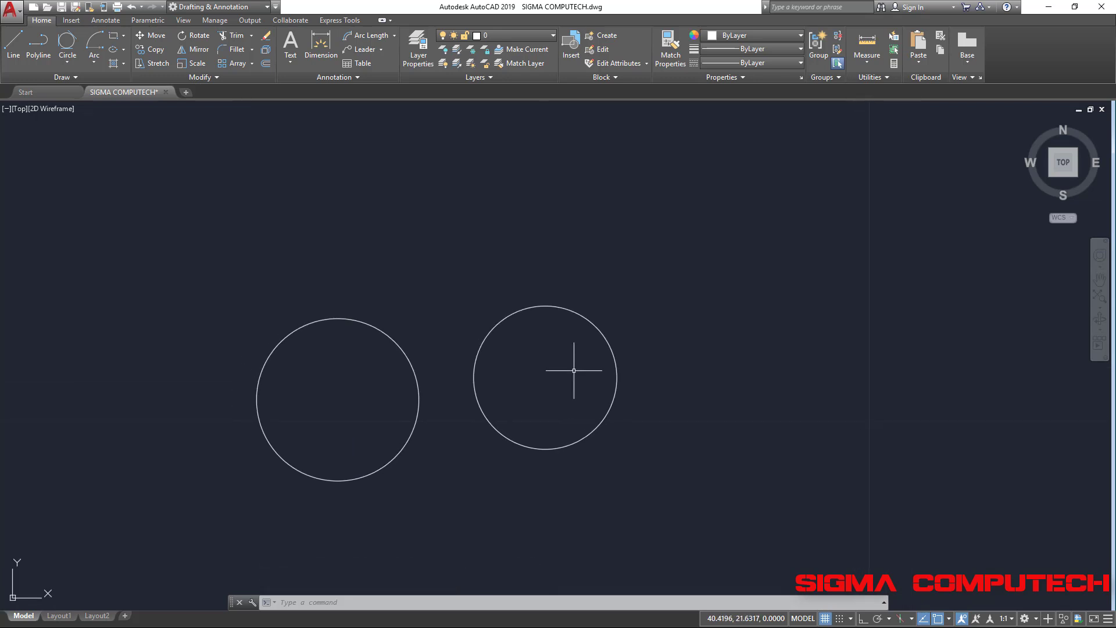
pyautogui.write('c')
pyautogui.press('Return')
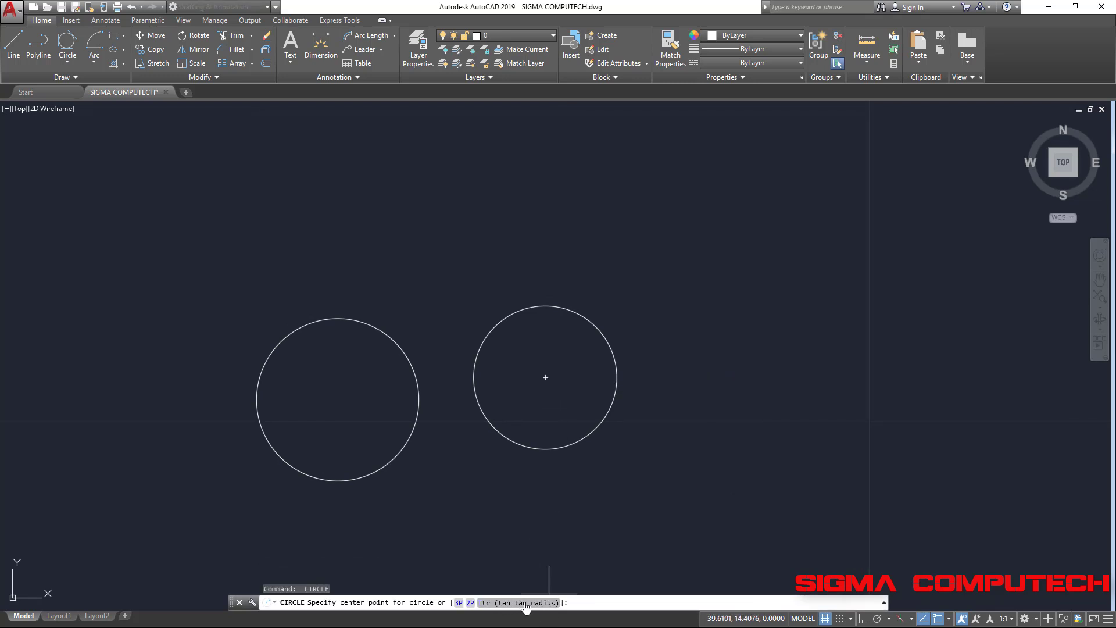
# Step: Draw a radius-3 Ttr circle tangent to both the left and right circles
pyautogui.click(526, 604)
pyautogui.click(413, 364)
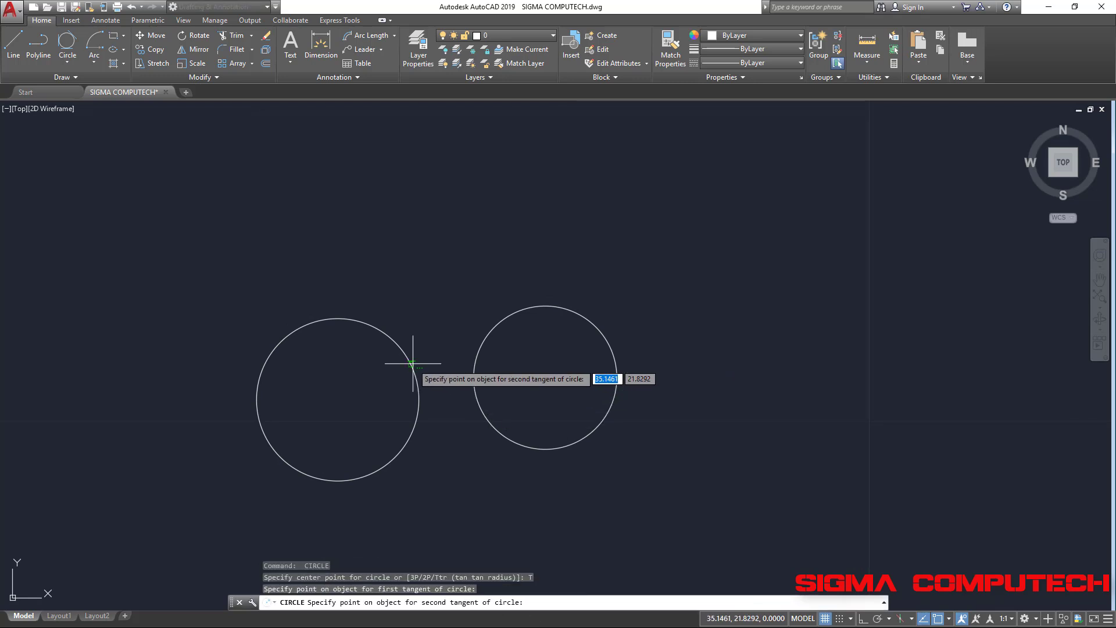
pyautogui.click(475, 362)
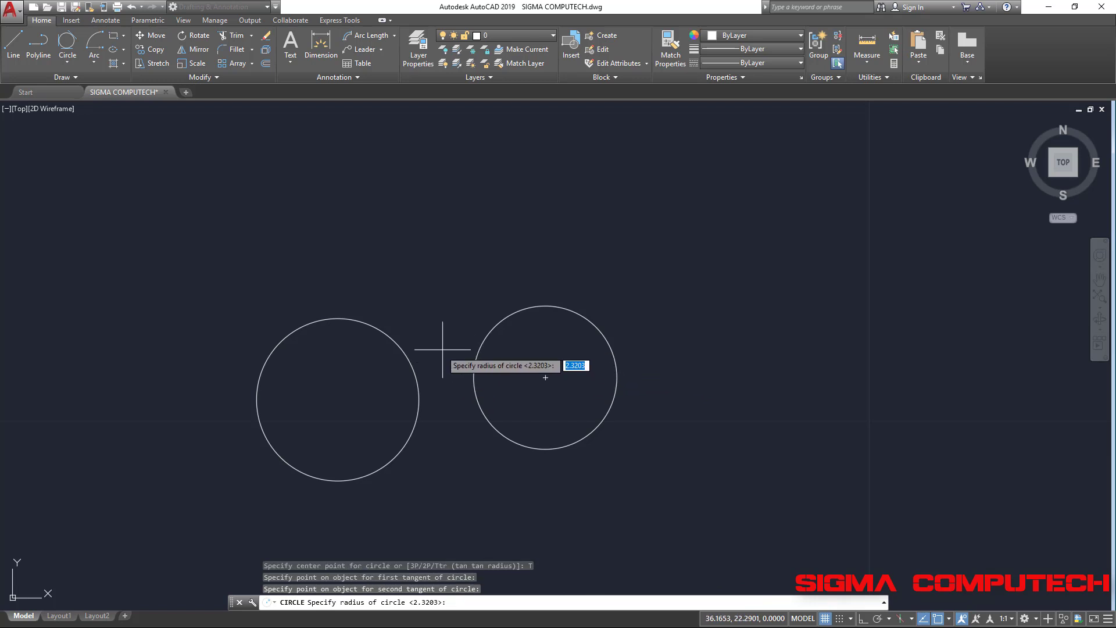
pyautogui.click(442, 348)
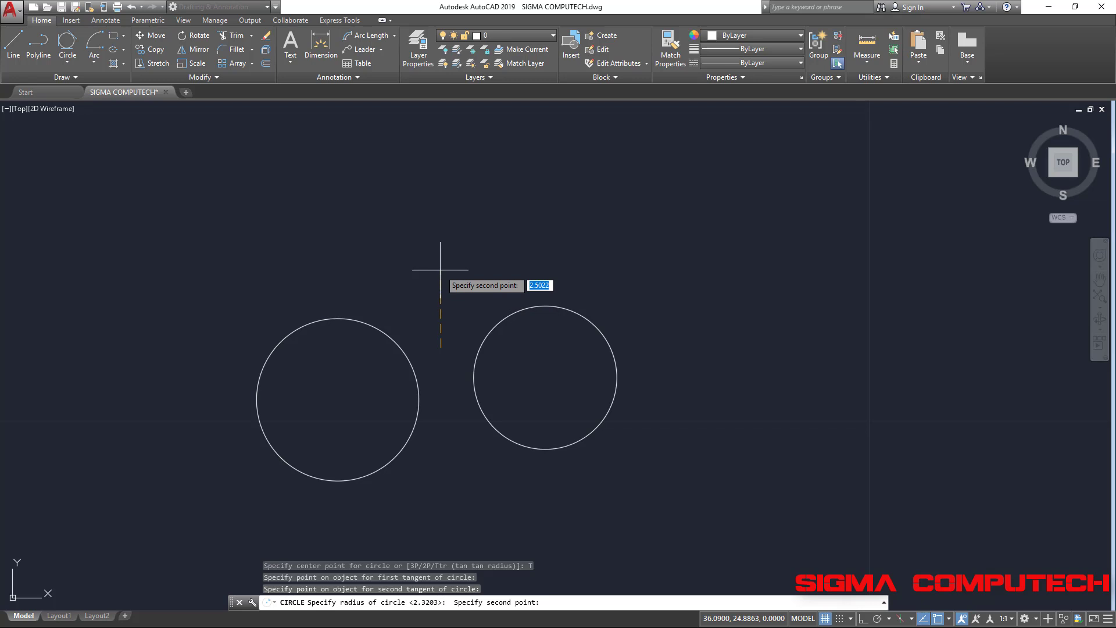
pyautogui.press('Return')
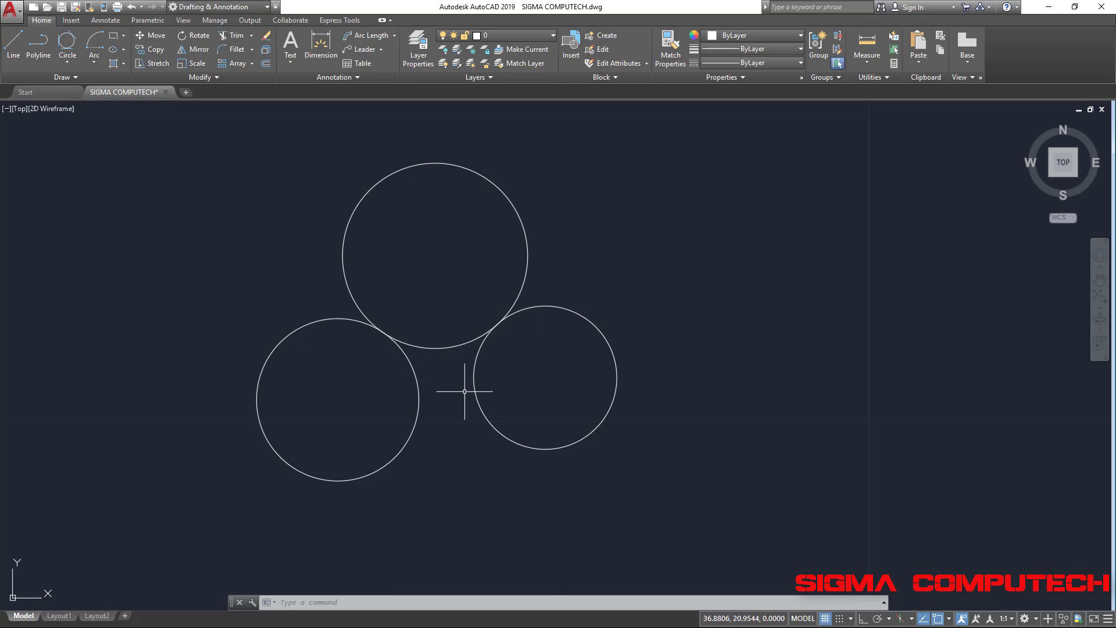
# Step: Draw a radius-5 circle centred to the right of the existing circles
pyautogui.write('c')
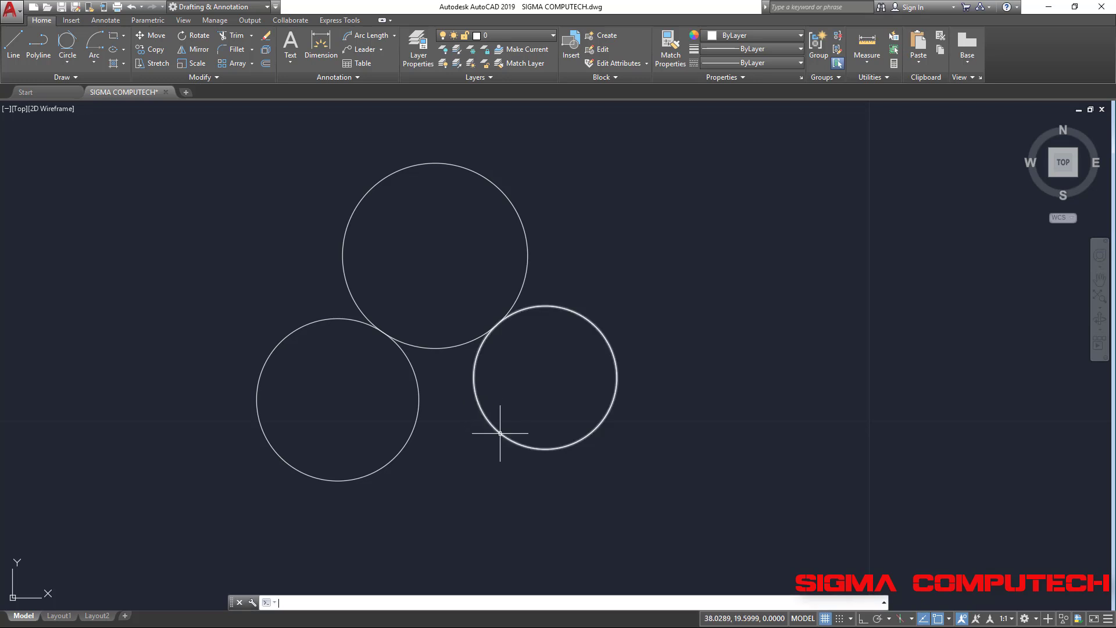
pyautogui.press('Return')
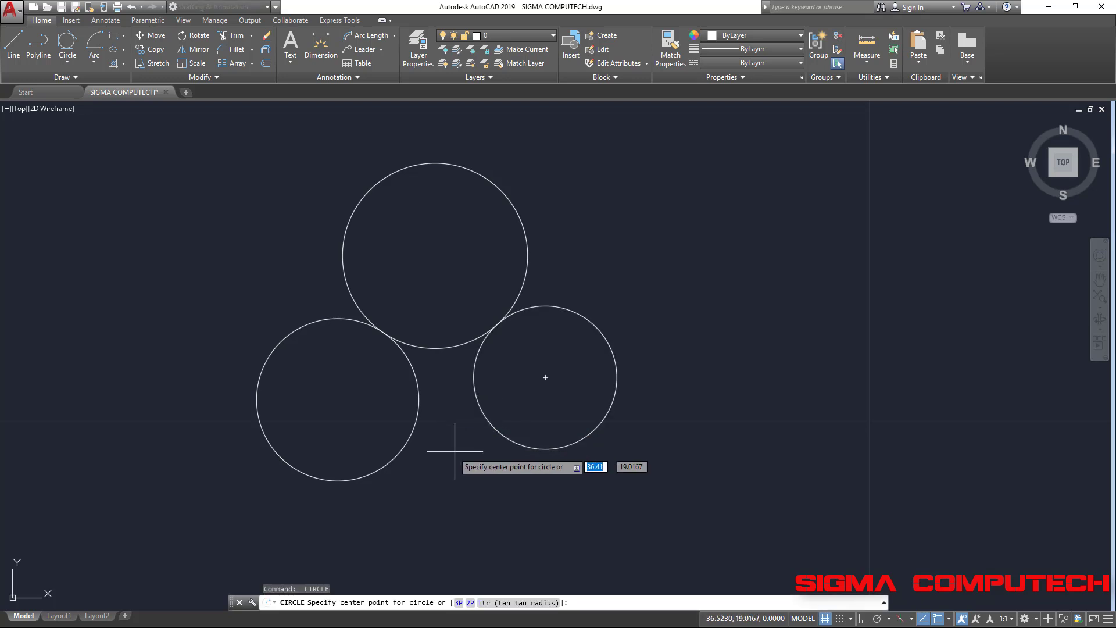
pyautogui.click(706, 330)
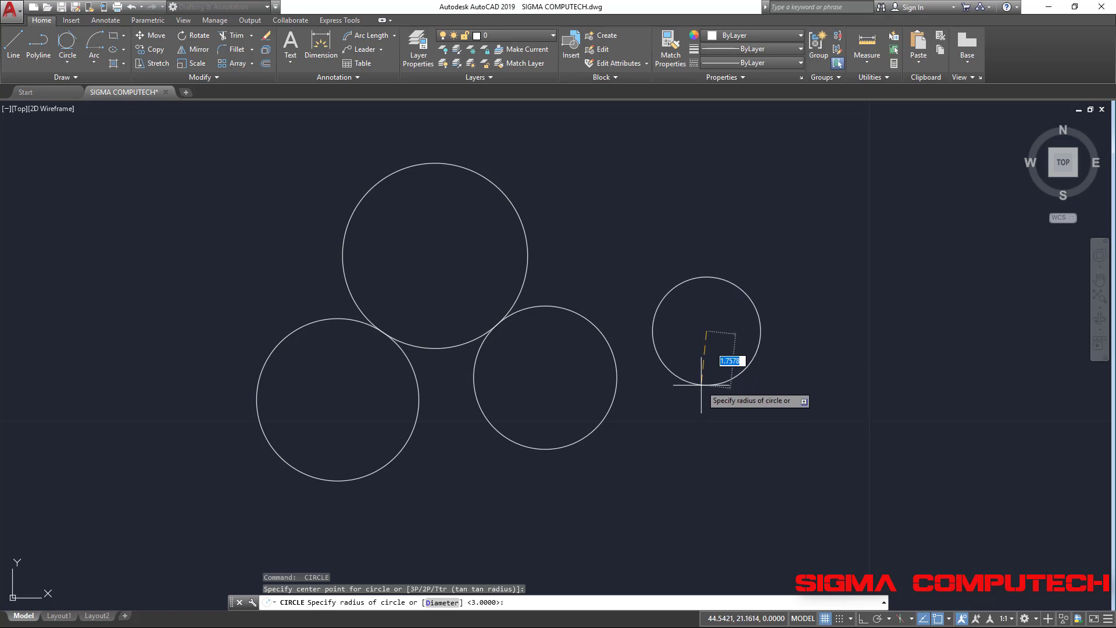
pyautogui.write('5')
pyautogui.press('Return')
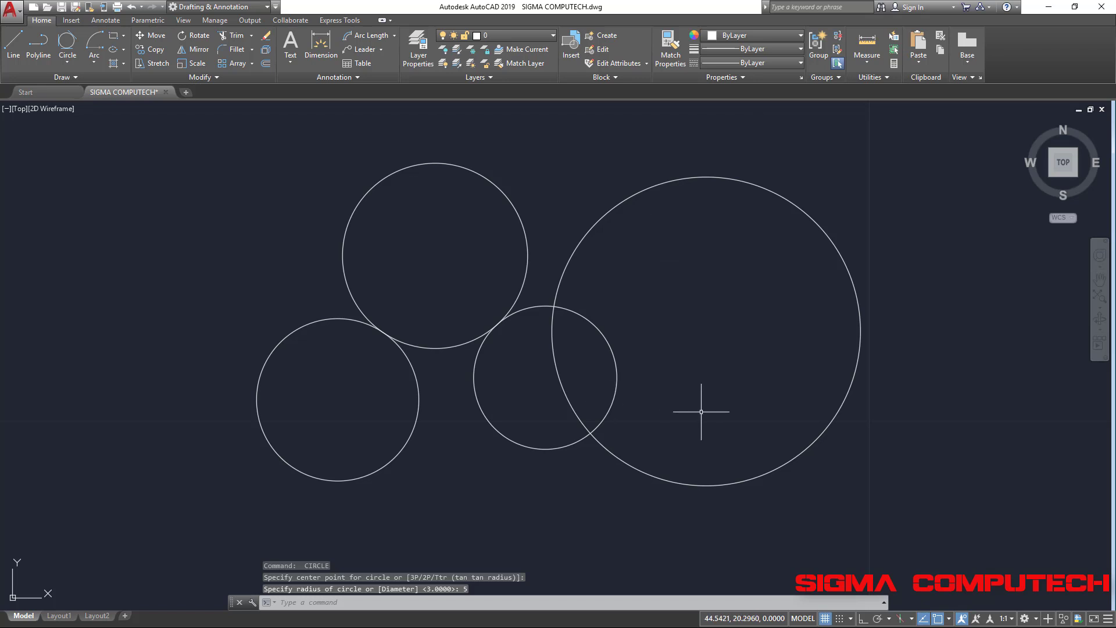
pyautogui.moveTo(701, 412); pyautogui.dragTo(673, 424, button='middle')
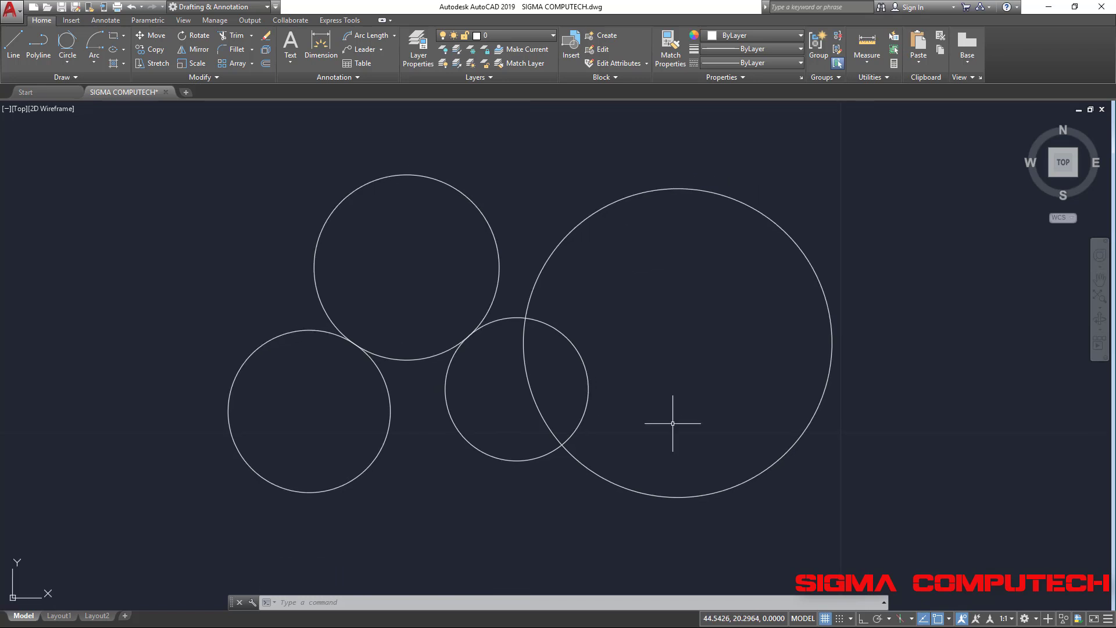
pyautogui.press('Return')
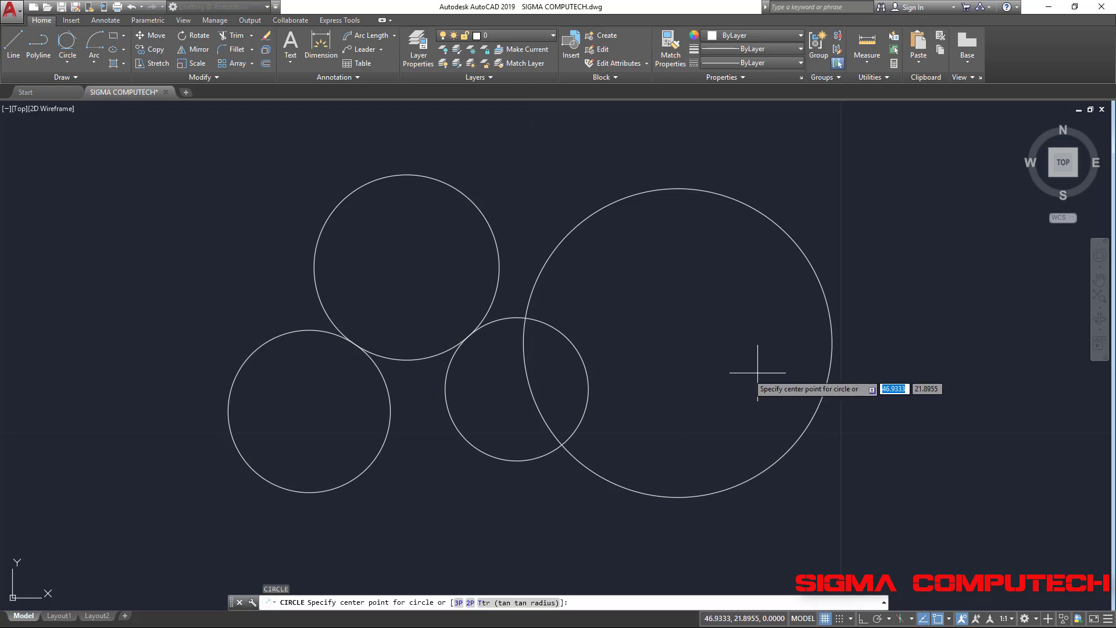
# Step: Add a diameter-5 circle centred above the circle group
pyautogui.moveTo(894, 306); pyautogui.dragTo(835, 357, button='middle')
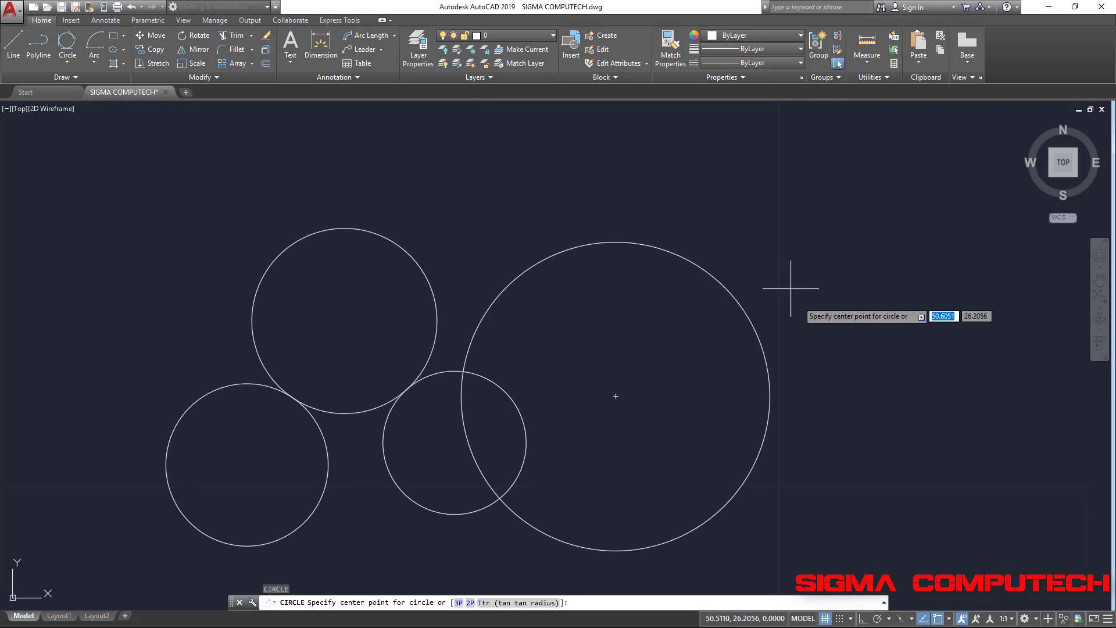
pyautogui.click(489, 178)
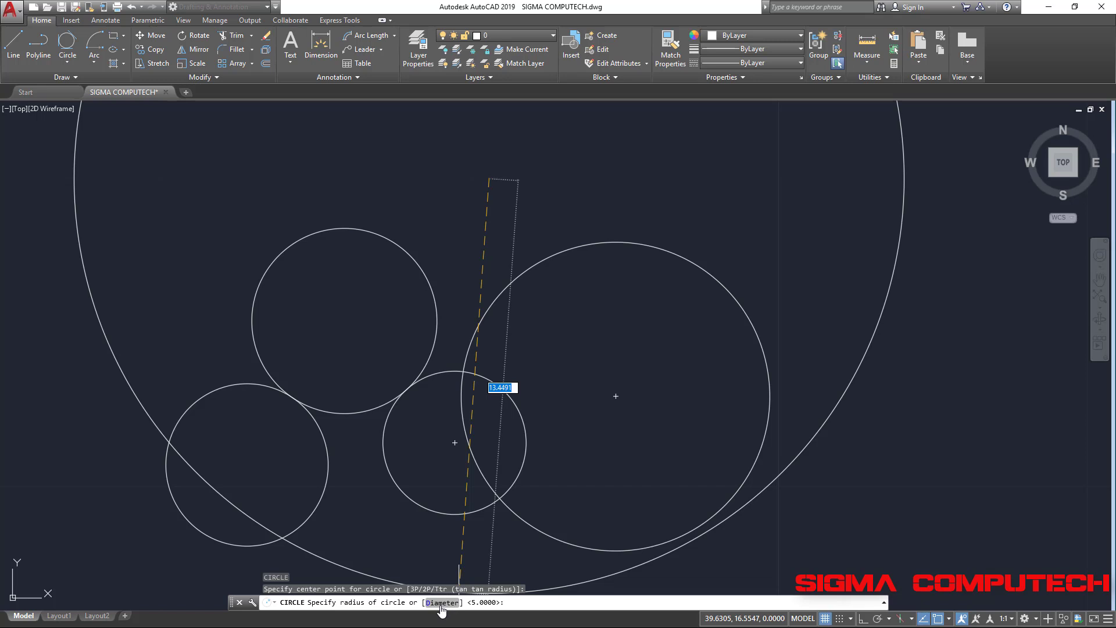
pyautogui.click(441, 603)
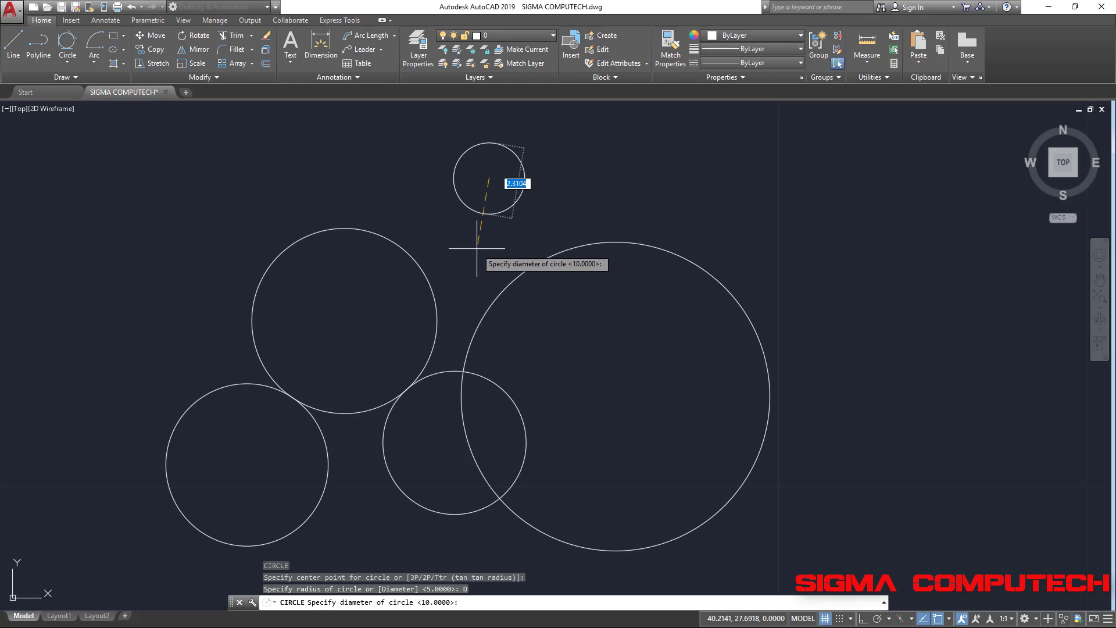
pyautogui.press('Return')
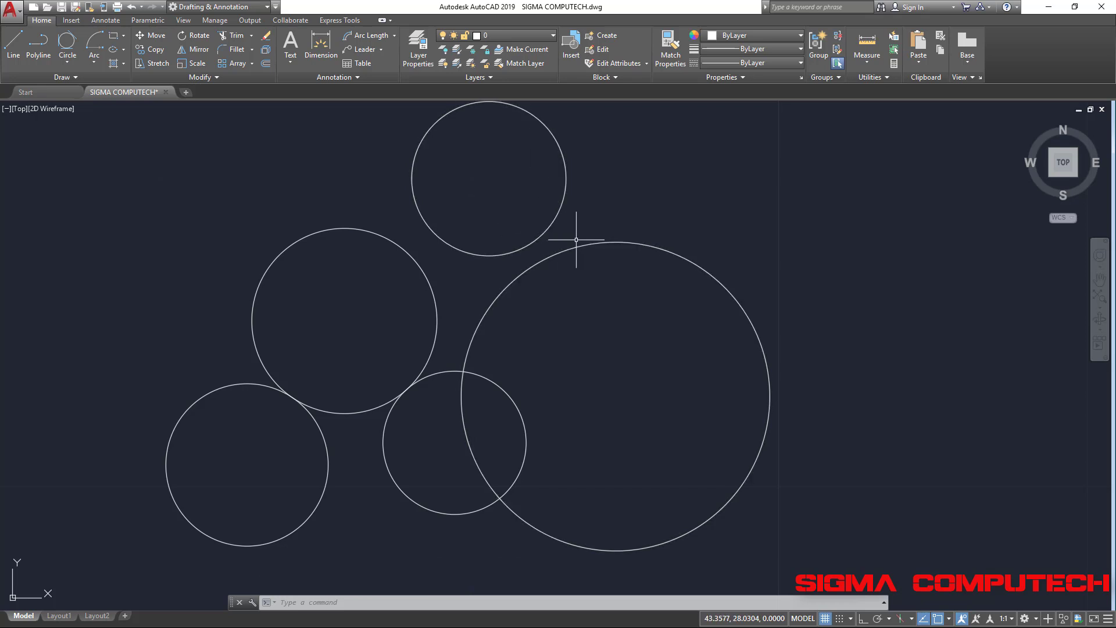
# Step: Dimension the large right-hand circle with an R5 radius dimension
pyautogui.moveTo(515, 229); pyautogui.dragTo(521, 244, button='middle')
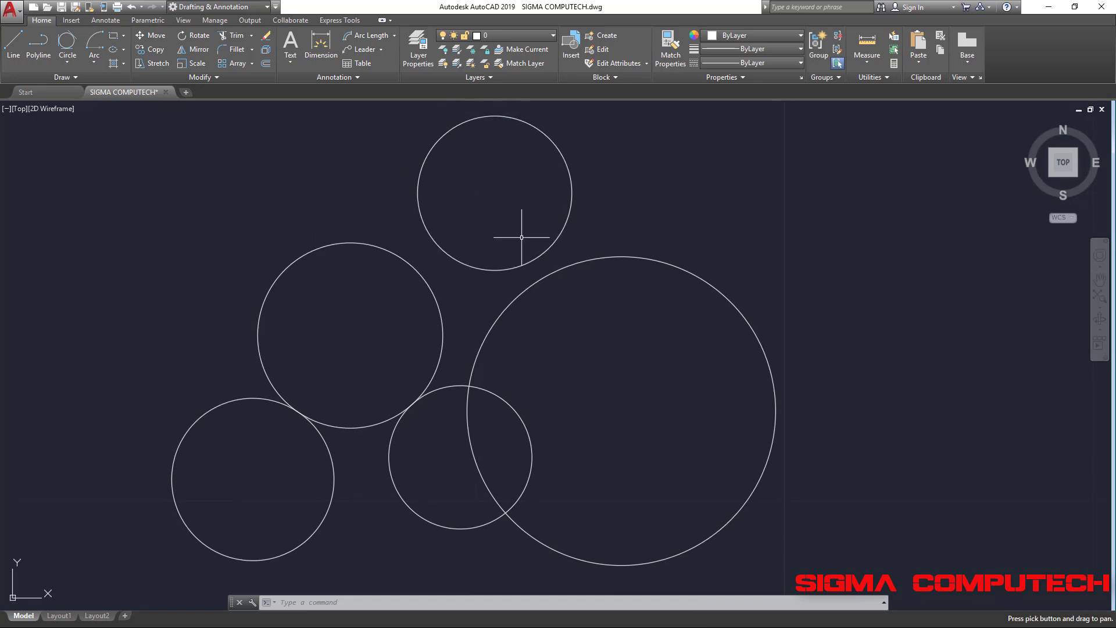
pyautogui.moveTo(599, 248); pyautogui.dragTo(581, 247, button='middle')
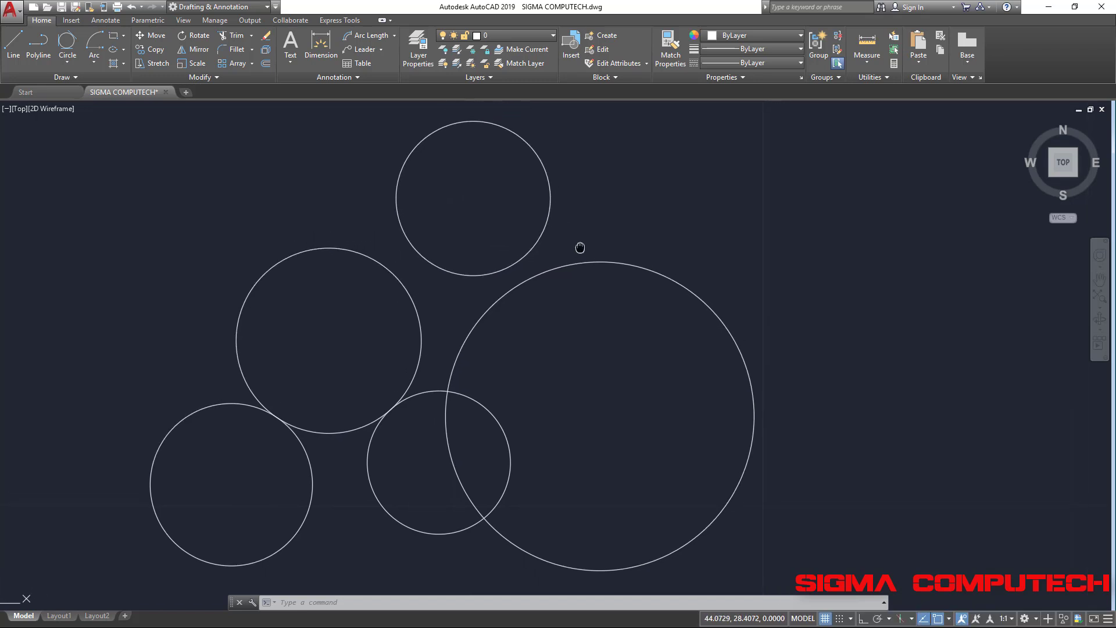
pyautogui.click(394, 35)
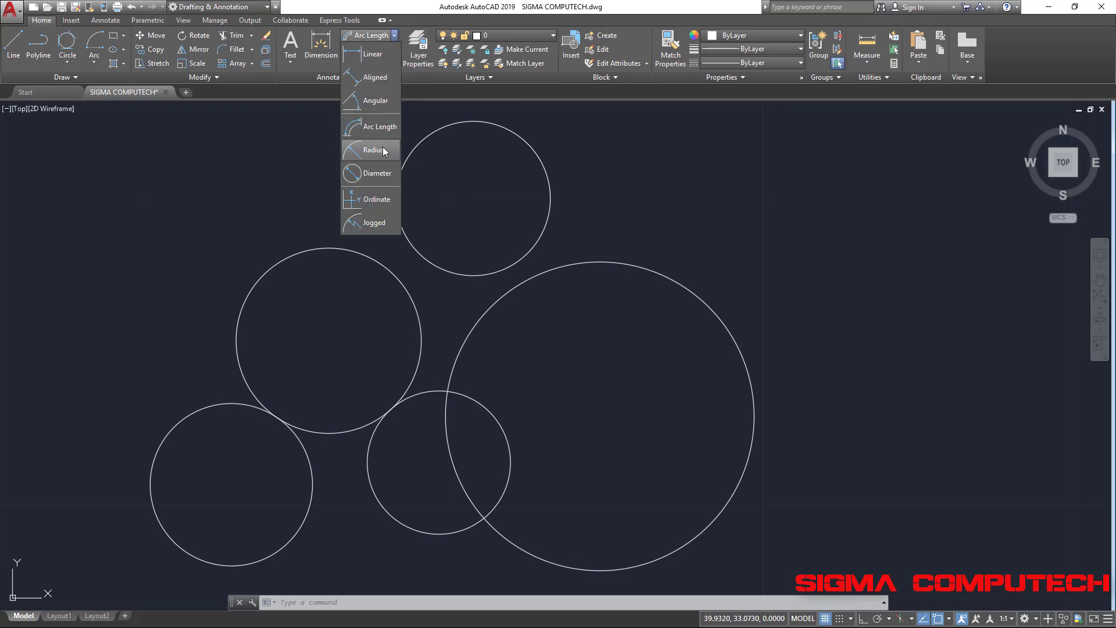
pyautogui.click(384, 151)
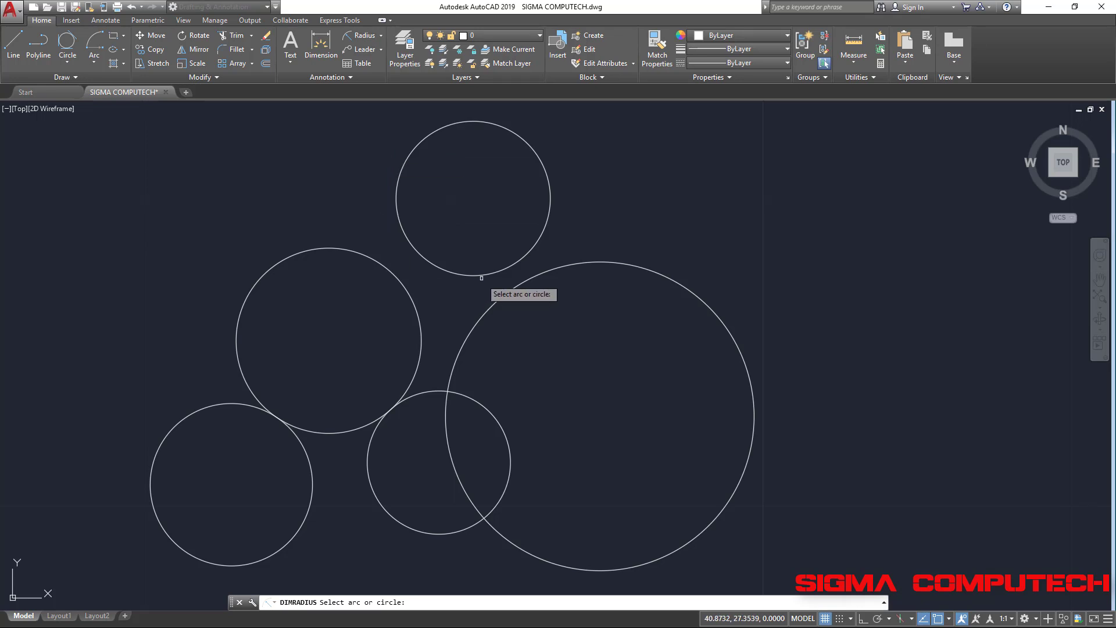
pyautogui.click(520, 280)
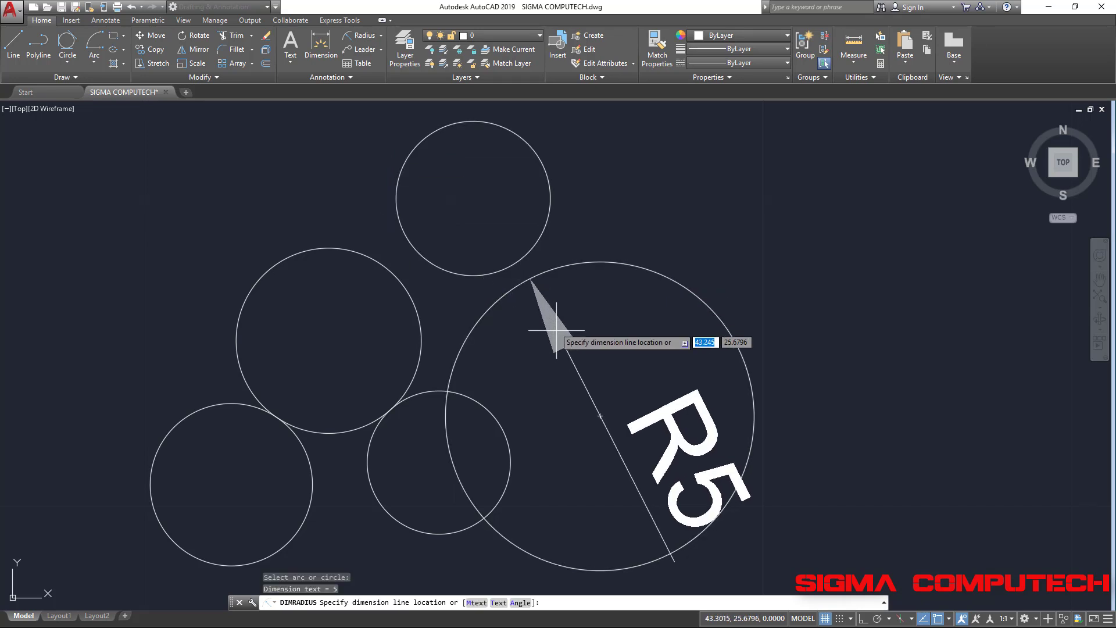
pyautogui.click(631, 397)
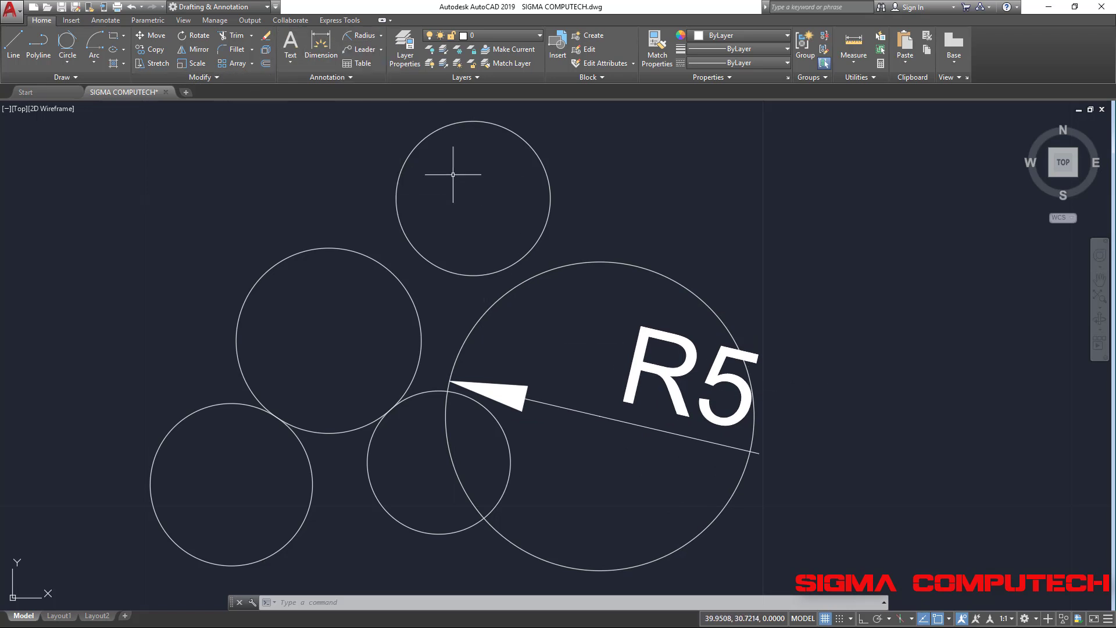
# Step: Add a Ø5 diameter dimension to the top circle
pyautogui.click(381, 36)
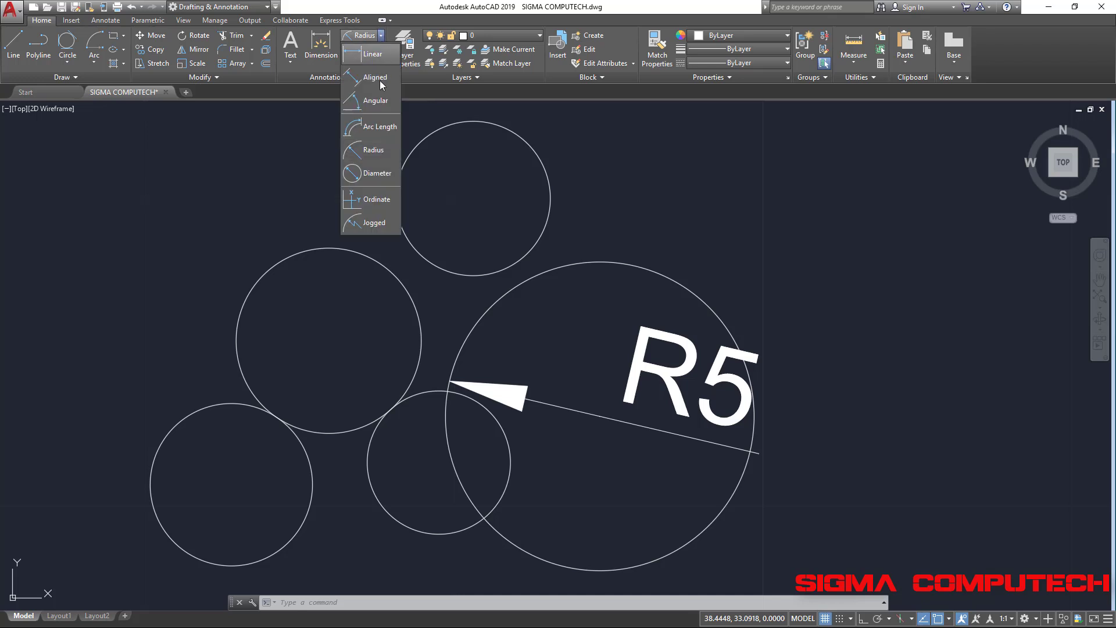
pyautogui.click(382, 175)
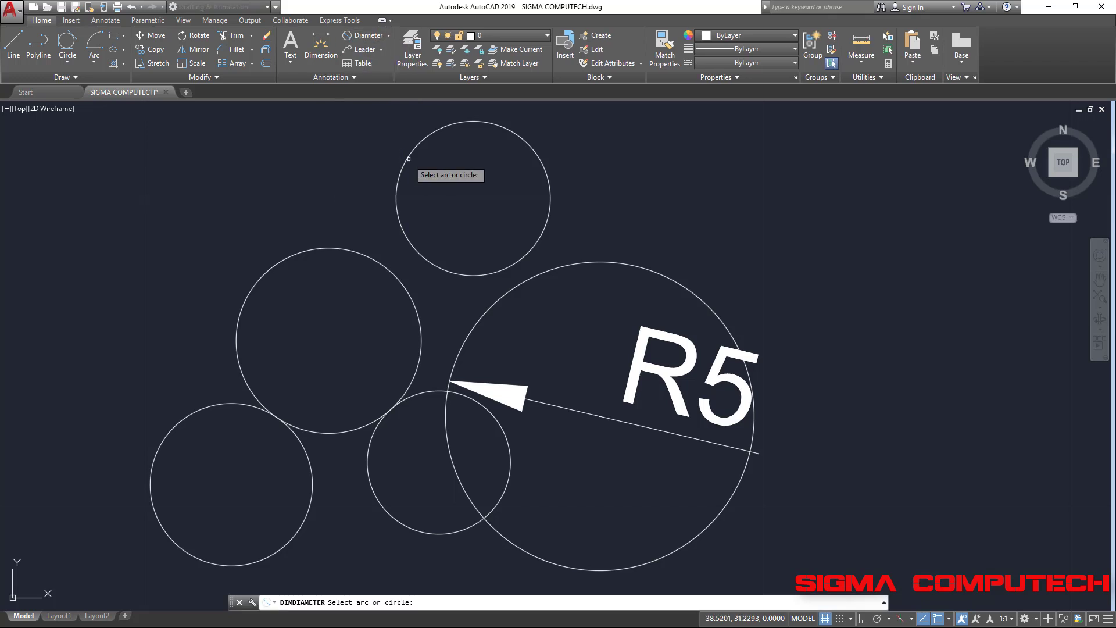
pyautogui.click(409, 158)
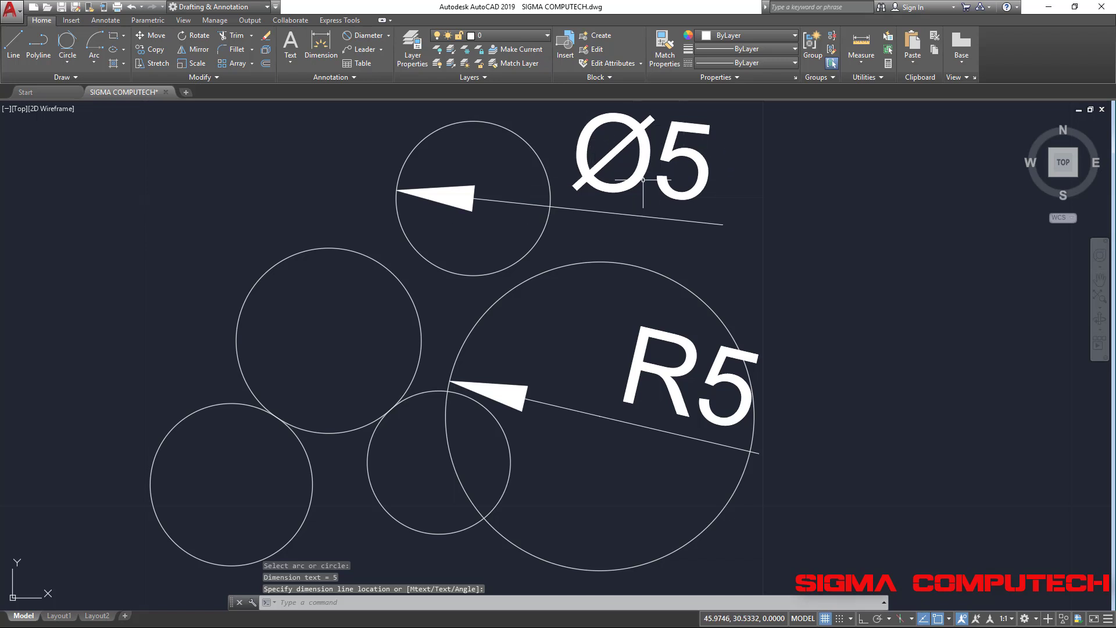
pyautogui.click(588, 187)
# Step: Delete the Ø5 dimension, then erase all circles and the R5 dimension
pyautogui.click(786, 154)
pyautogui.click(651, 227)
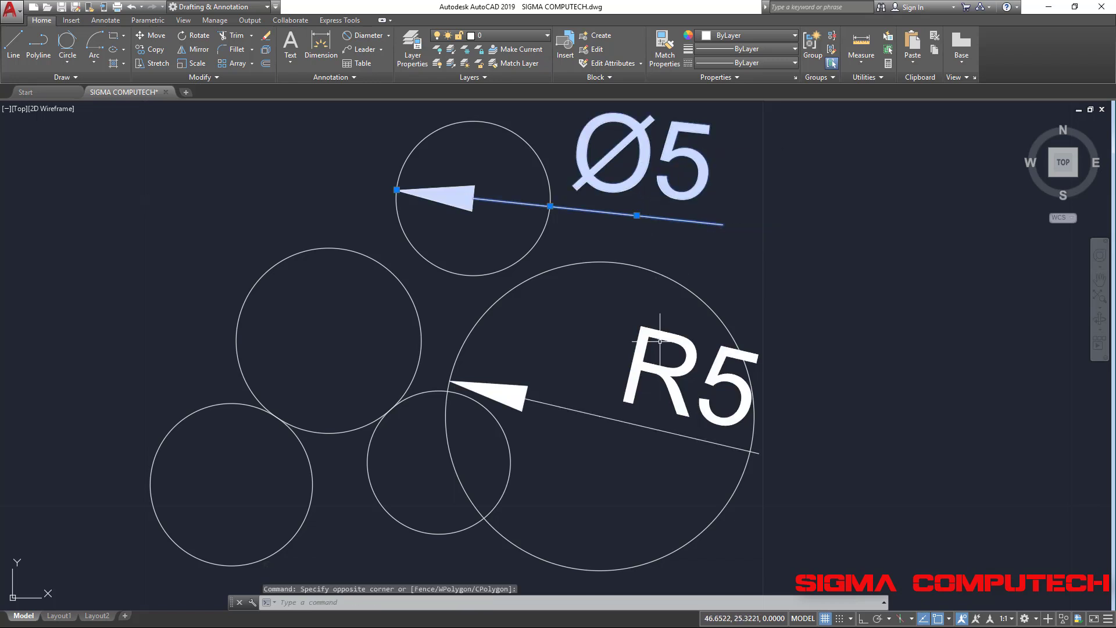
pyautogui.press('Delete')
pyautogui.click(789, 199)
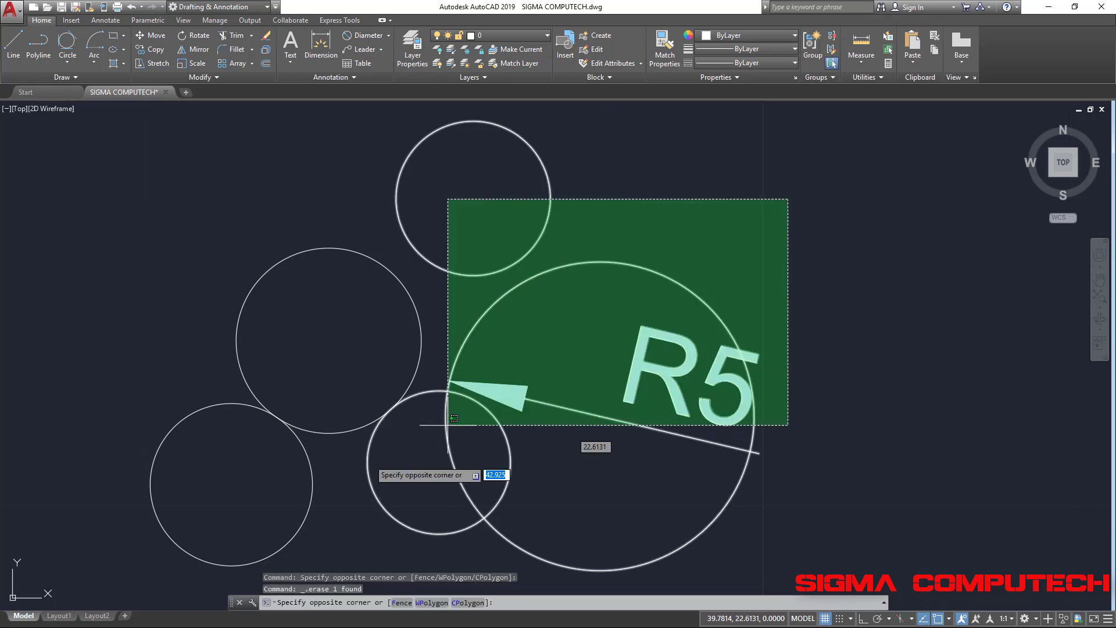
pyautogui.click(207, 540)
pyautogui.press('Delete')
pyautogui.write('C')
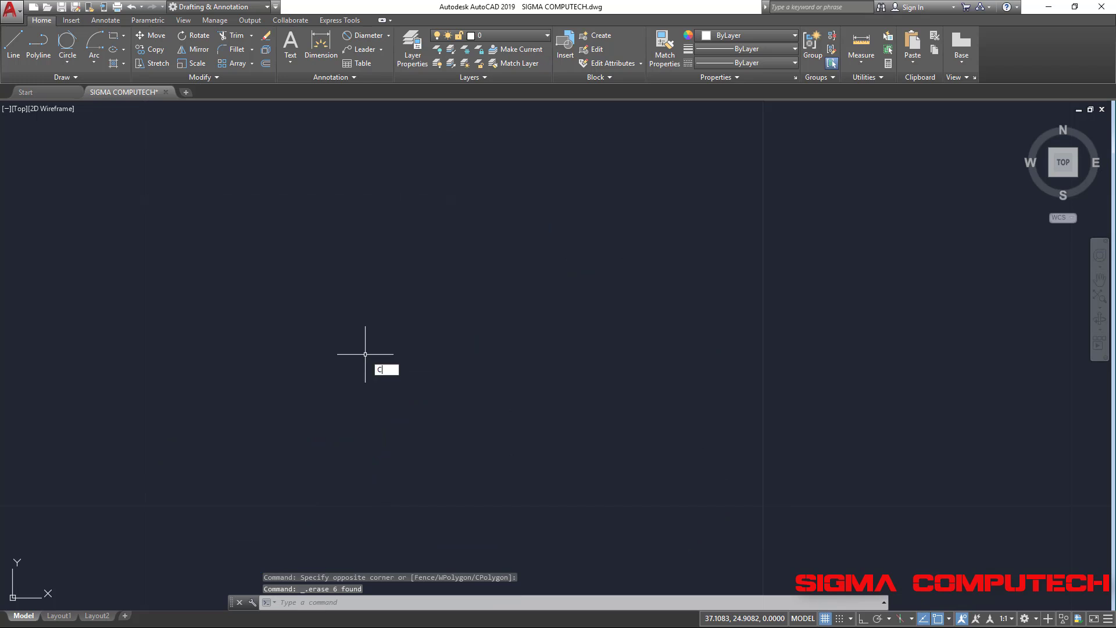
pyautogui.press('Return')
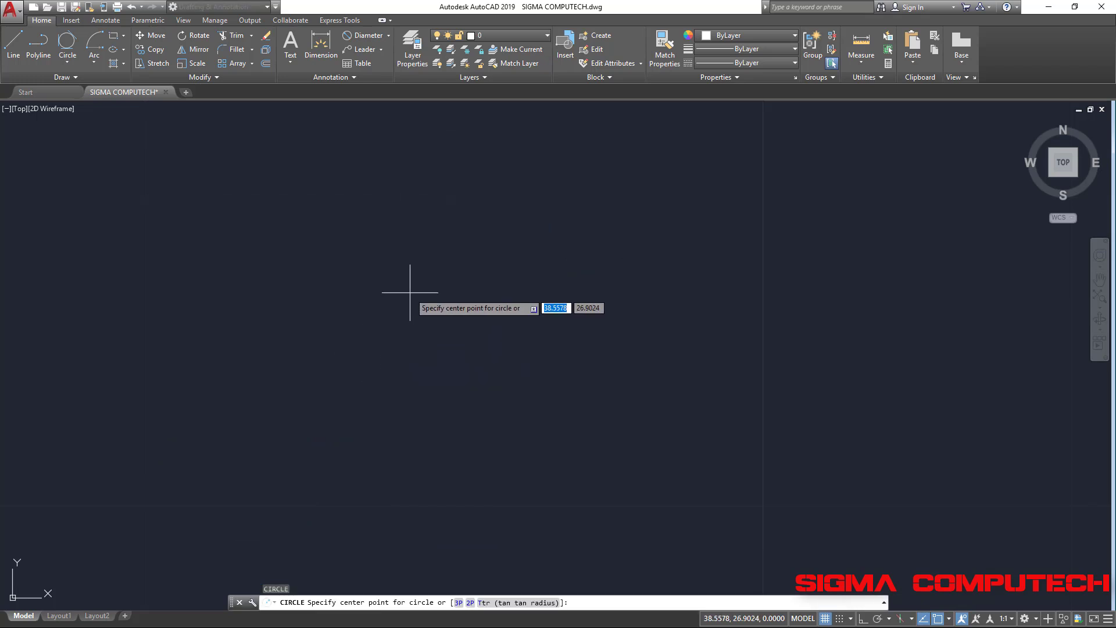
pyautogui.rightClick(410, 293)
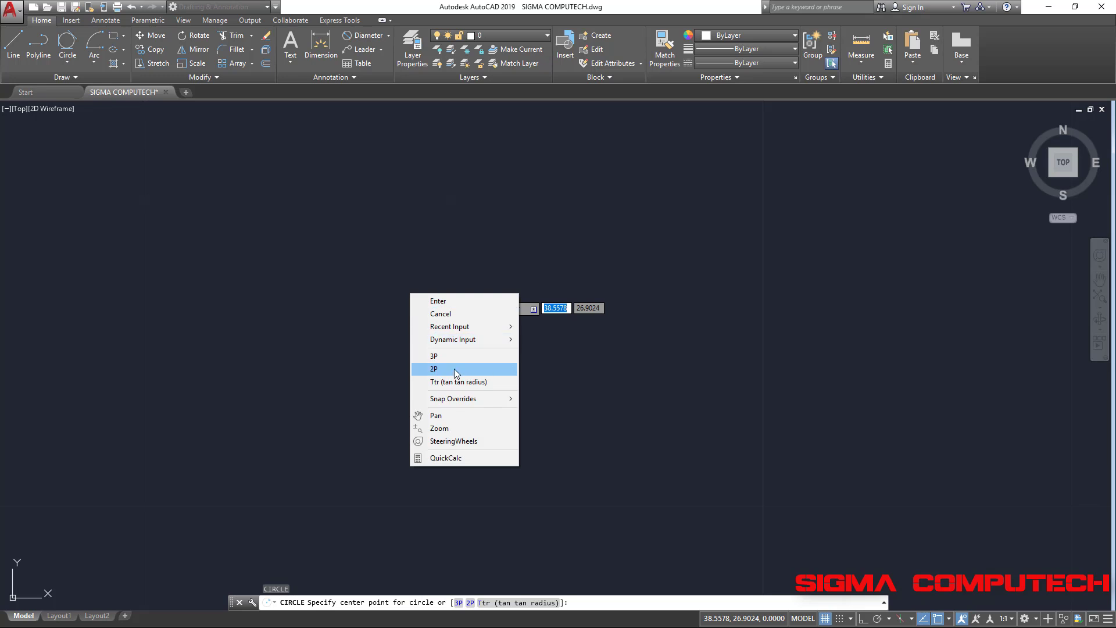
pyautogui.click(403, 249)
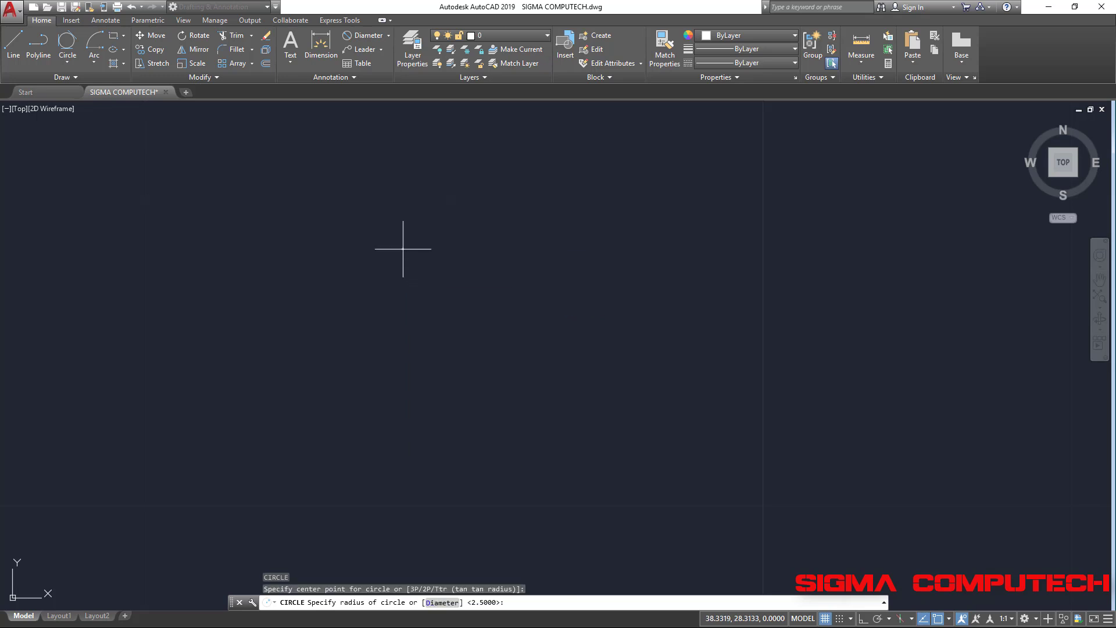
pyautogui.rightClick(424, 289)
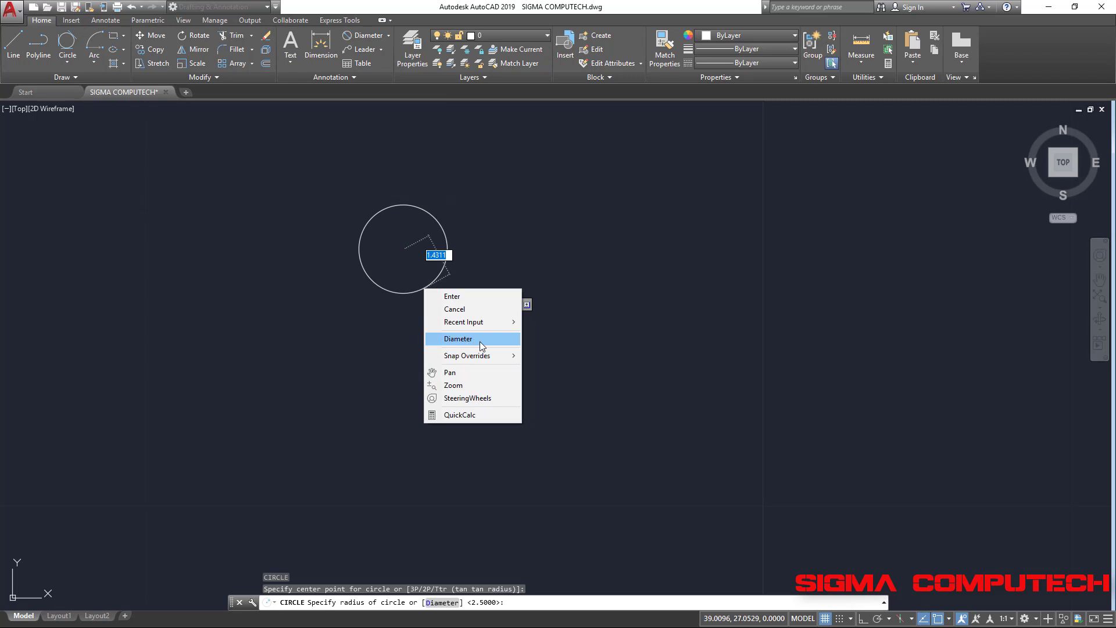
pyautogui.press('Escape')
pyautogui.write('5')
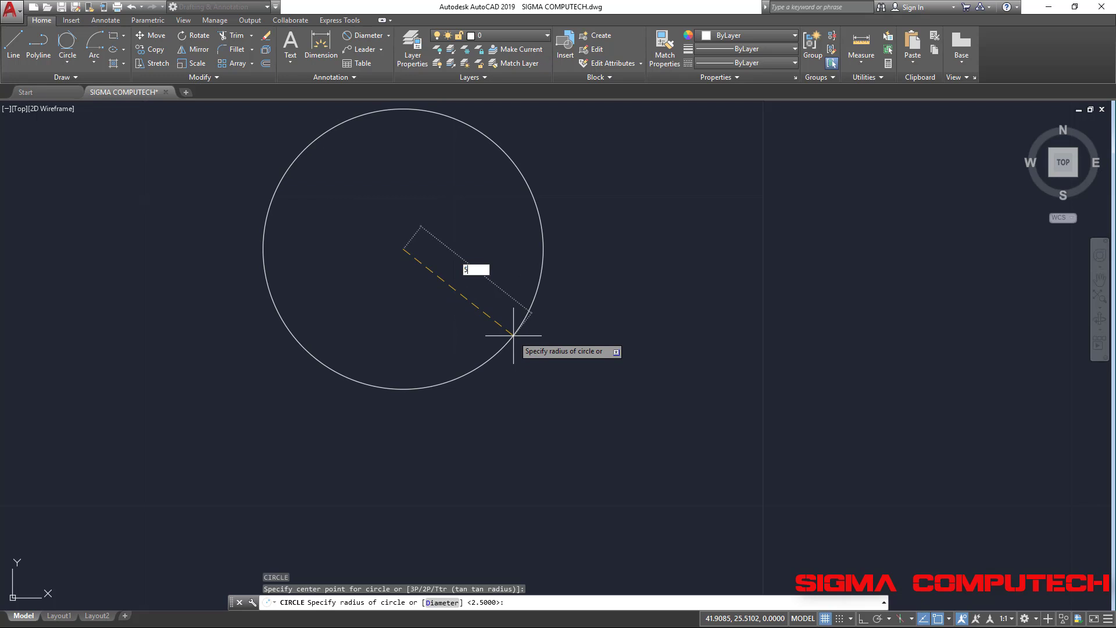
pyautogui.press('Return')
pyautogui.scroll(1, 549, 280)
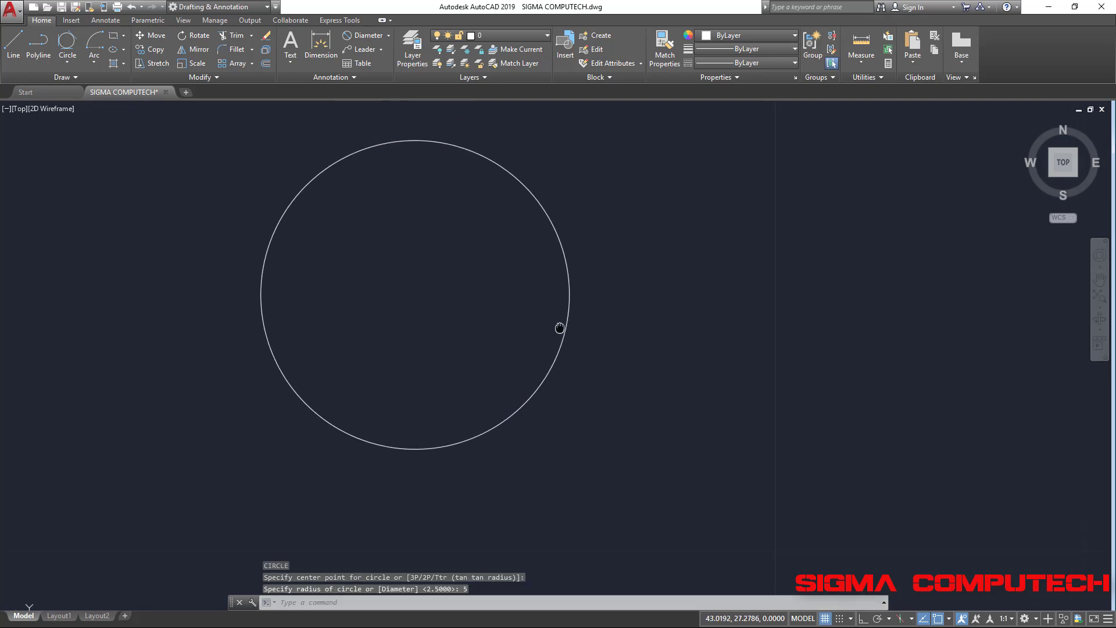
pyautogui.click(646, 233)
pyautogui.click(316, 430)
pyautogui.press('Delete')
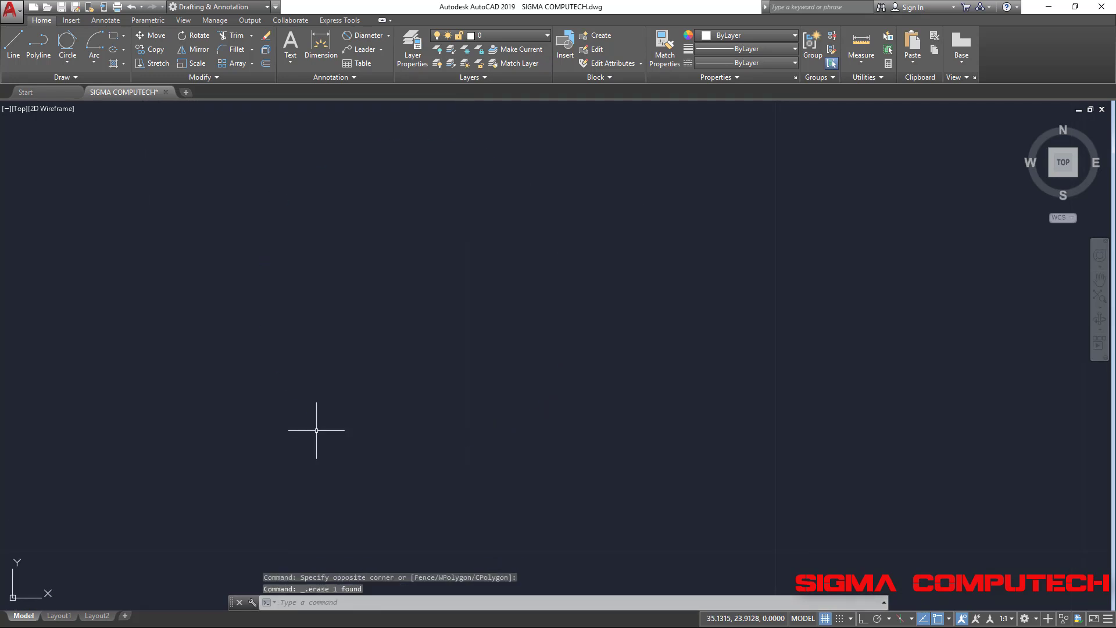